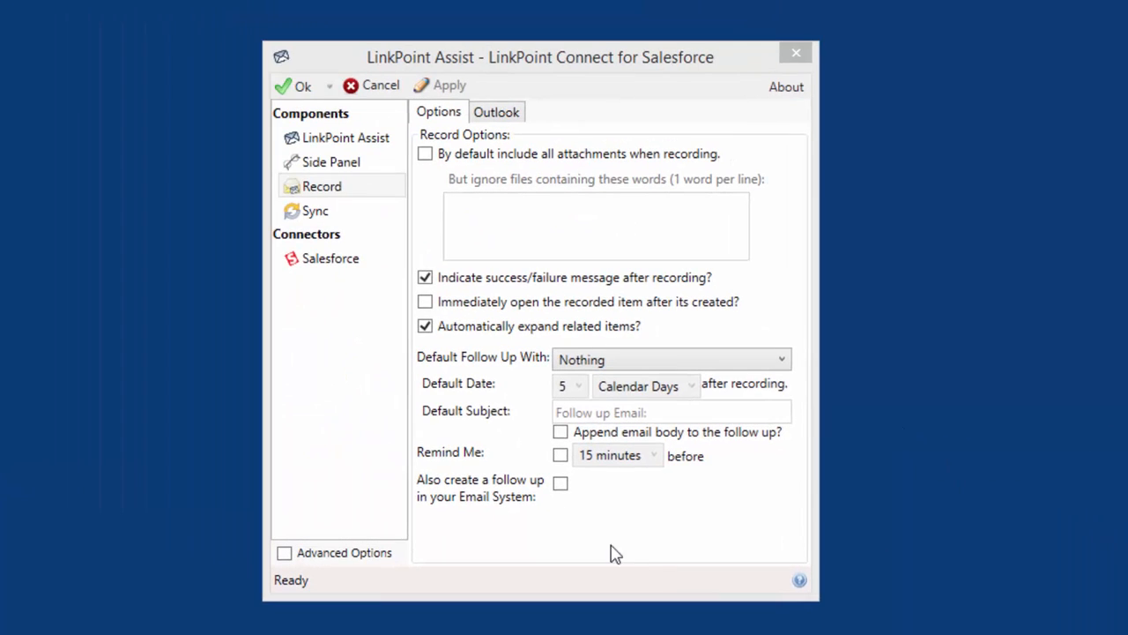
Step: Open the Salesforce-Microsoft Outlook Calendar sync job settings and leave Synchronize Calendar records enabled
{"action": "left_click", "coordinate": [317, 214]}
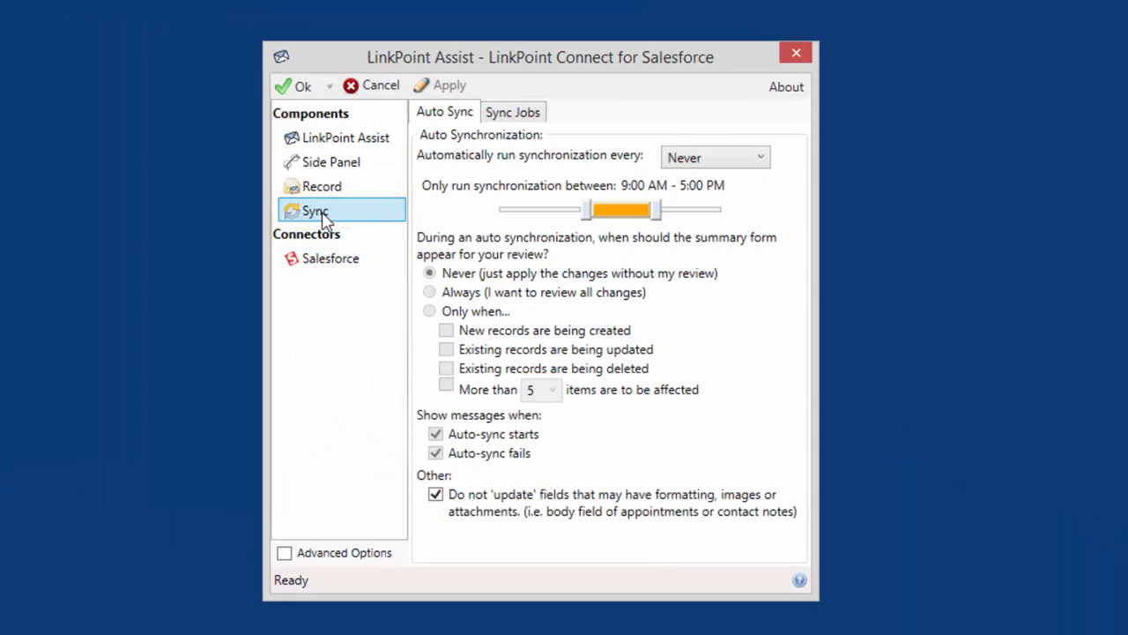
{"action": "left_click", "coordinate": [519, 116]}
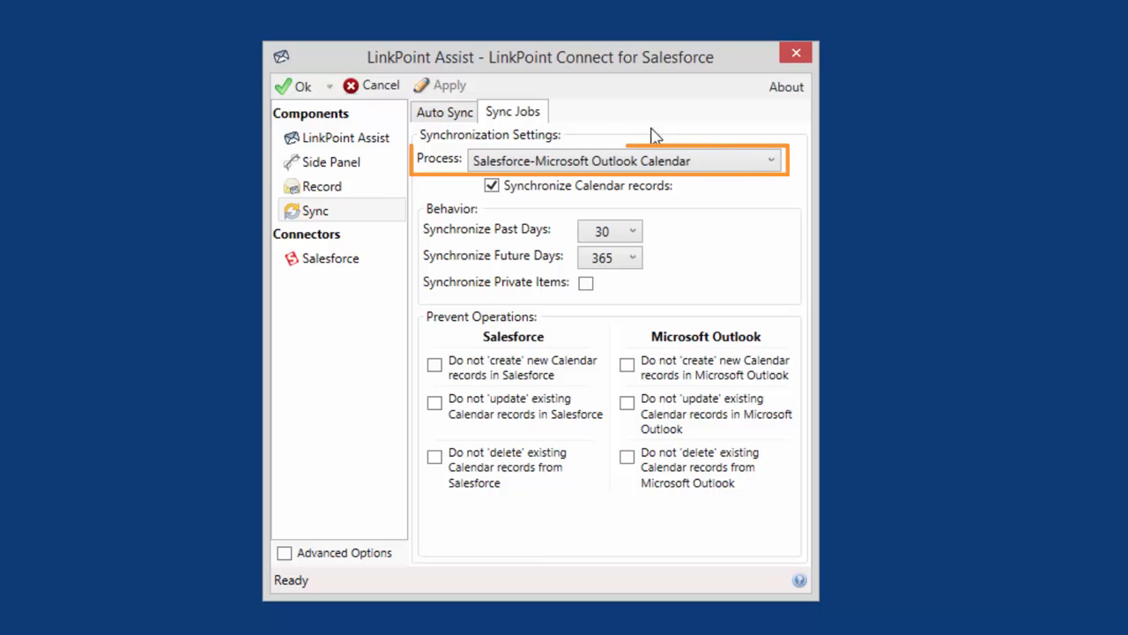
{"action": "left_click", "coordinate": [772, 166]}
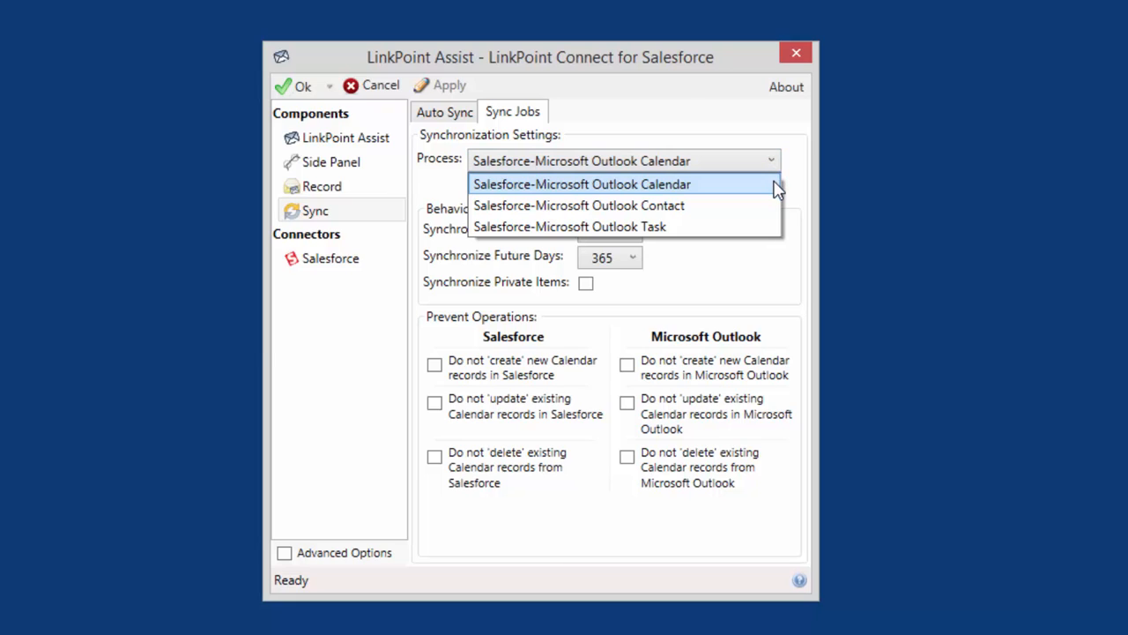
{"action": "left_click", "coordinate": [777, 190]}
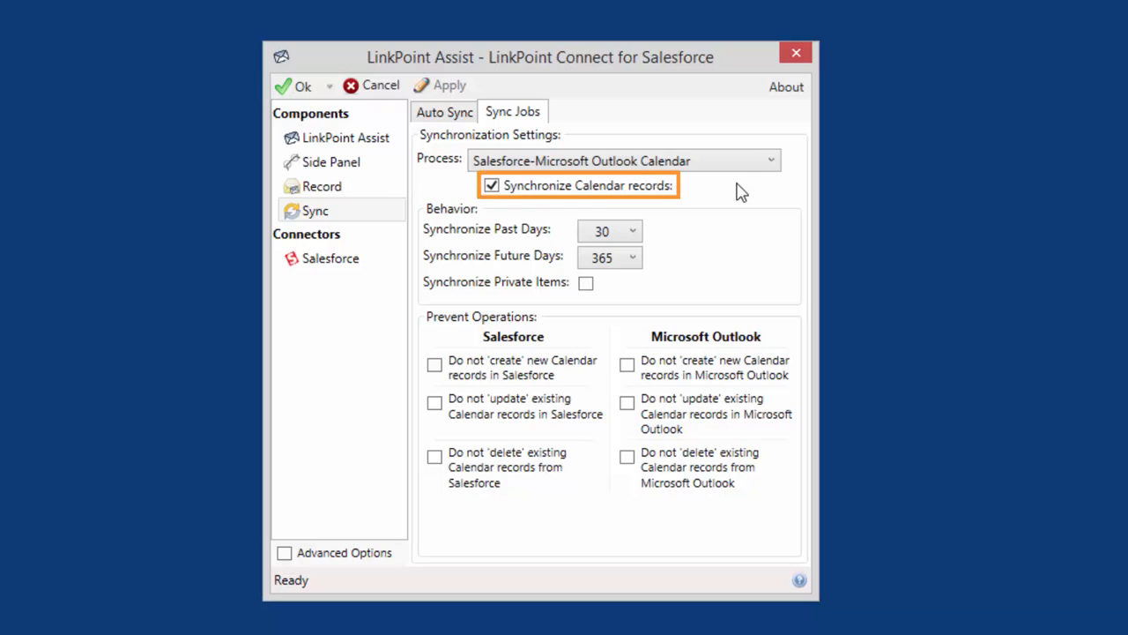
{"action": "left_click", "coordinate": [494, 194]}
{"action": "left_click", "coordinate": [495, 194]}
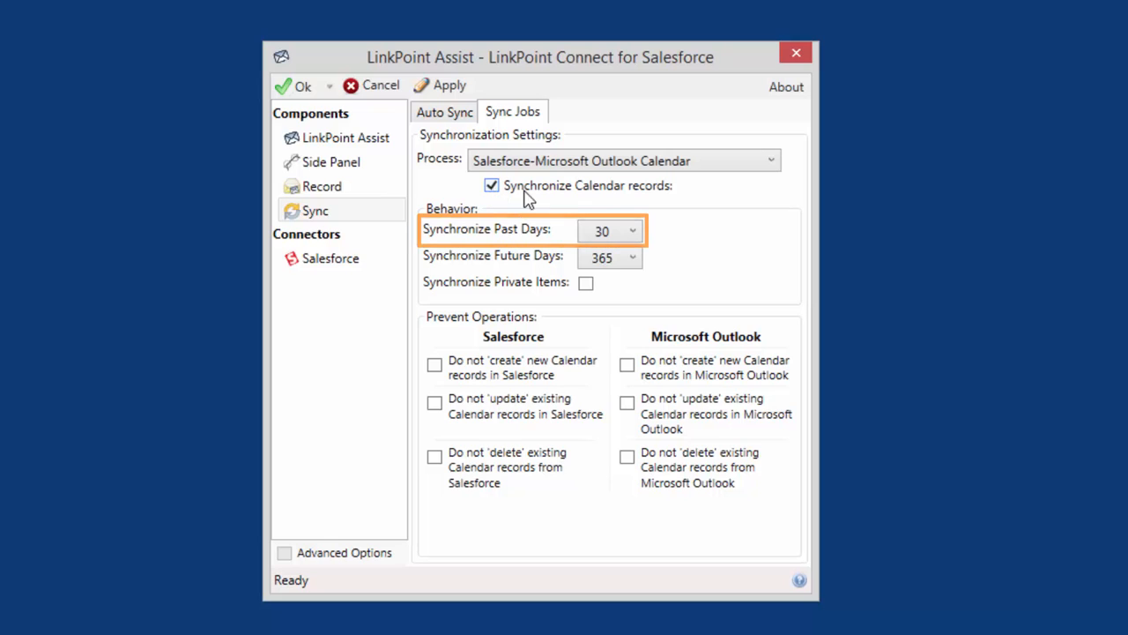
Step: Review the choices for past and future days to synchronize, and switch private item synchronization on and off again
{"action": "left_click", "coordinate": [634, 231]}
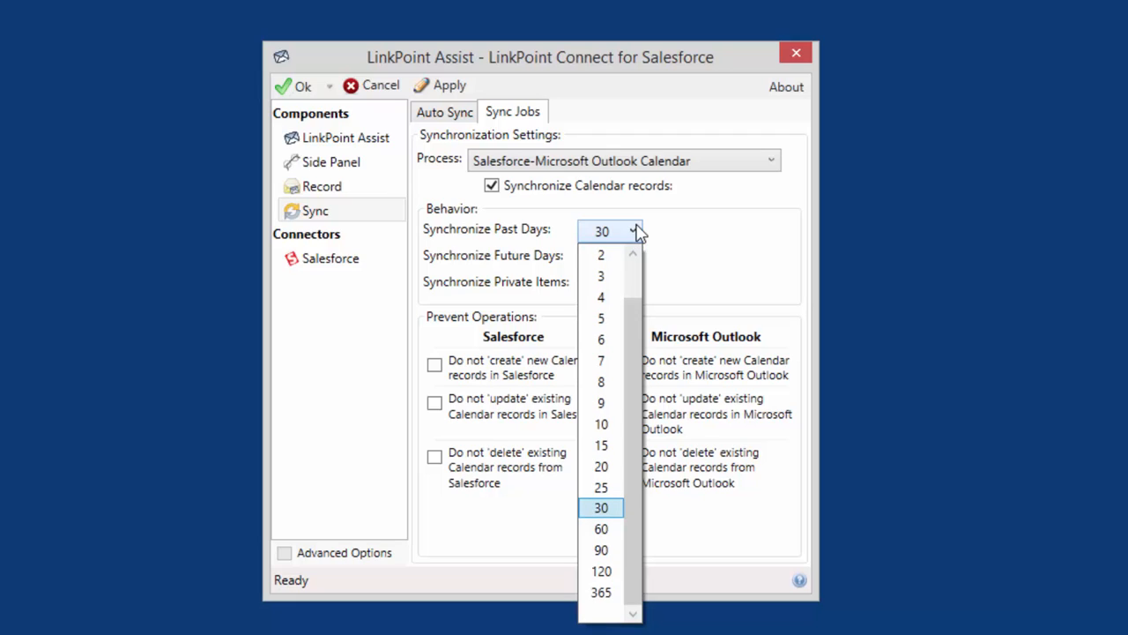
{"action": "left_click", "coordinate": [658, 233]}
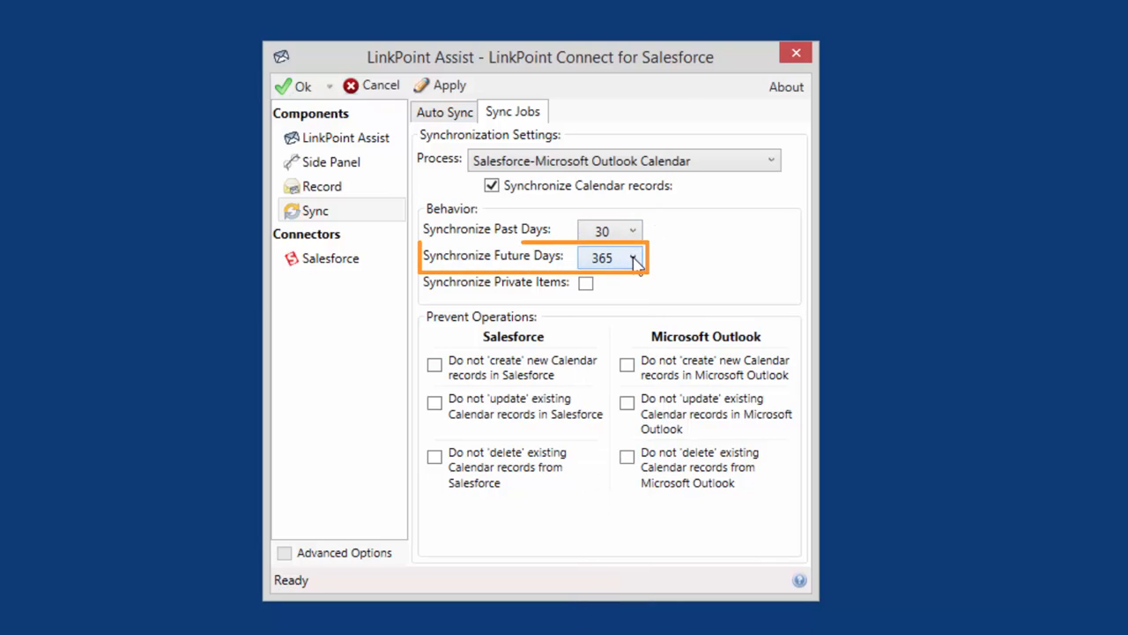
{"action": "left_click", "coordinate": [633, 259]}
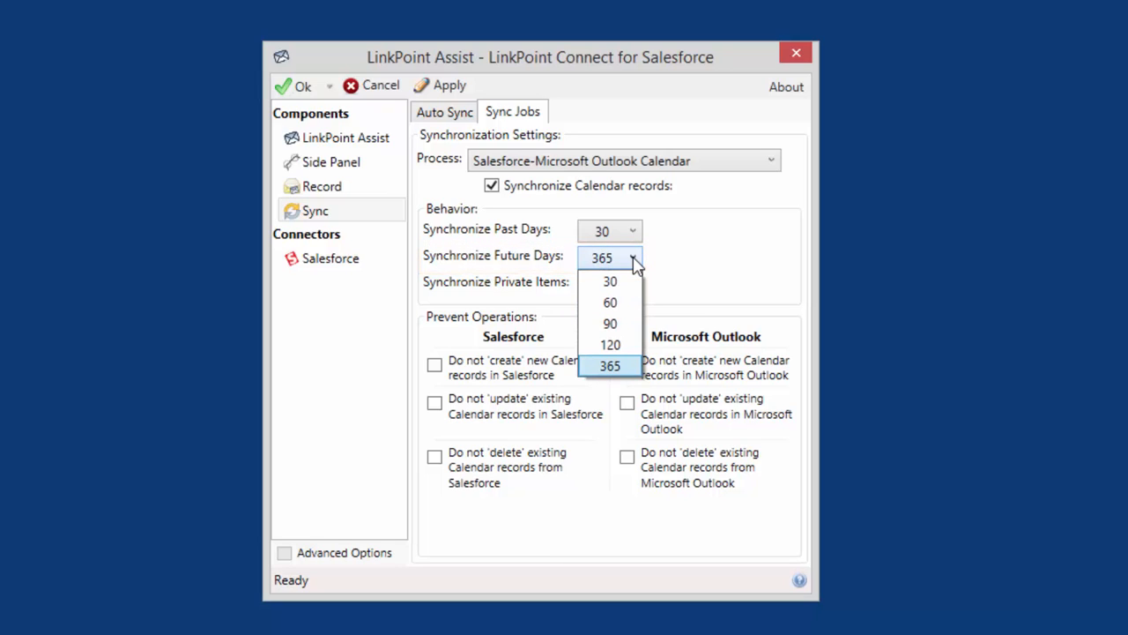
{"action": "left_click", "coordinate": [652, 267]}
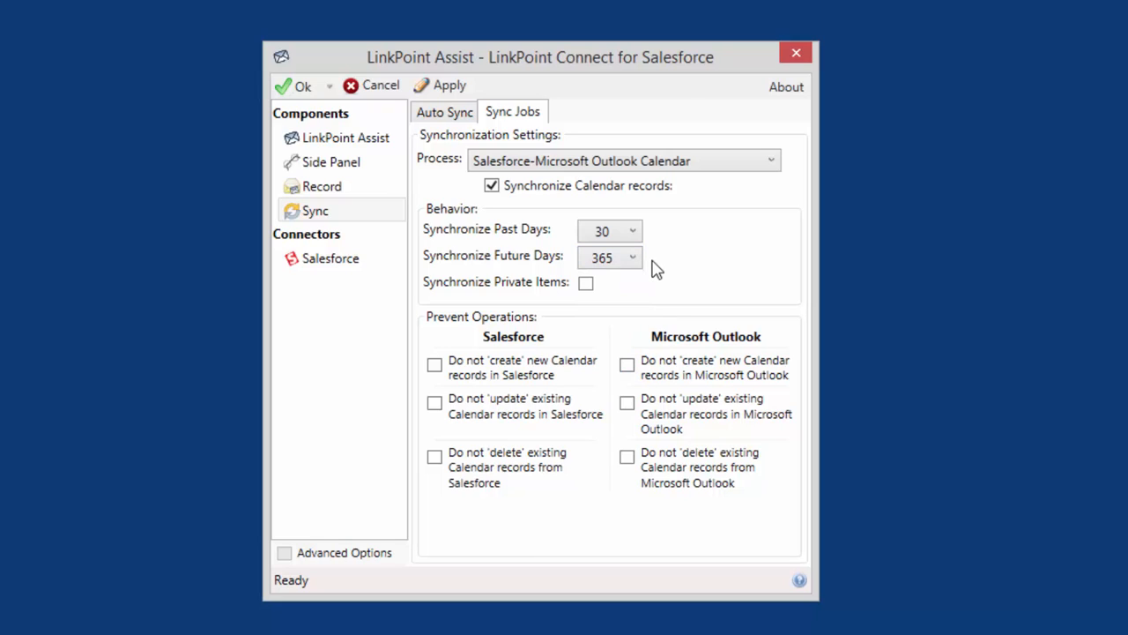
{"action": "left_click", "coordinate": [592, 287]}
{"action": "left_click", "coordinate": [593, 287]}
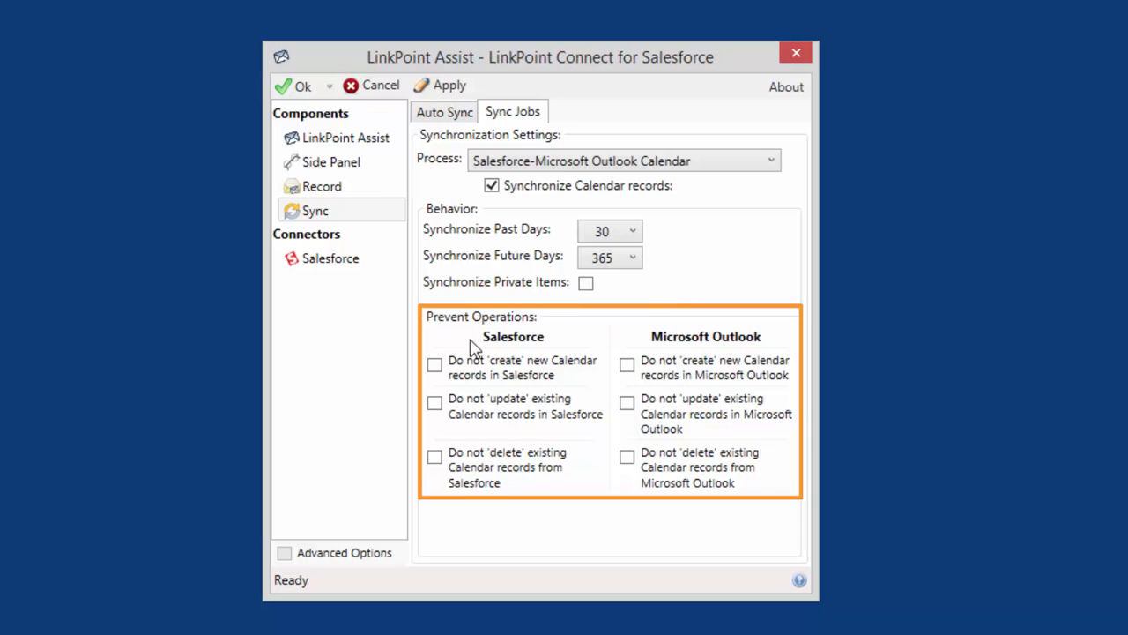
Step: Enable the create, update and delete restrictions for Salesforce calendar records, and clear all three again
{"action": "left_click", "coordinate": [436, 369]}
{"action": "left_click", "coordinate": [434, 404]}
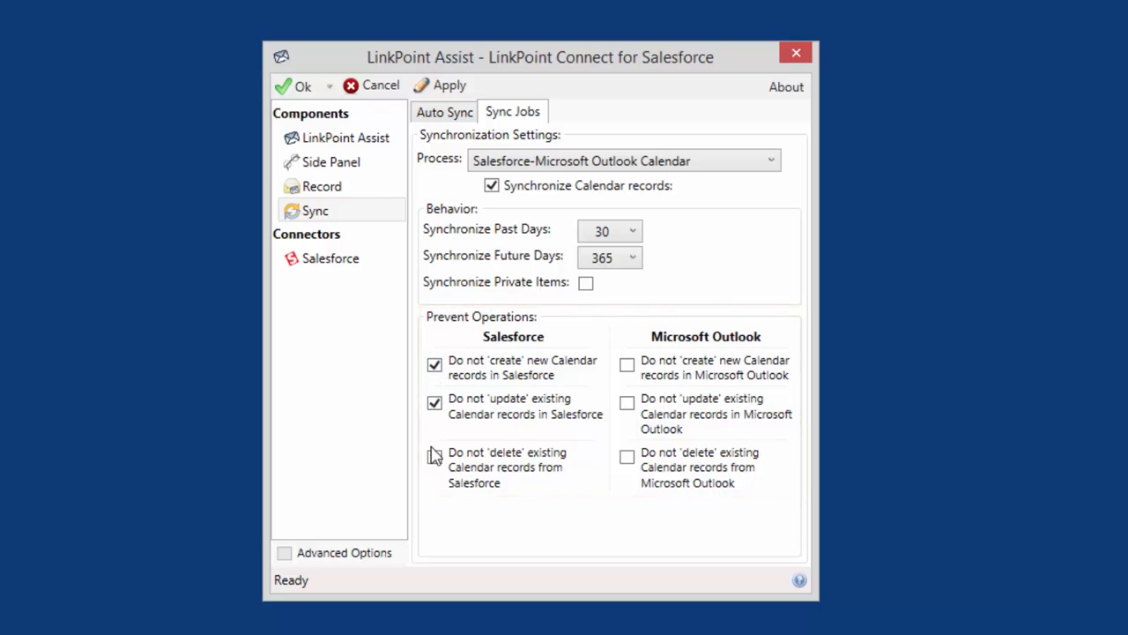
{"action": "left_click", "coordinate": [435, 472]}
{"action": "left_click", "coordinate": [434, 460]}
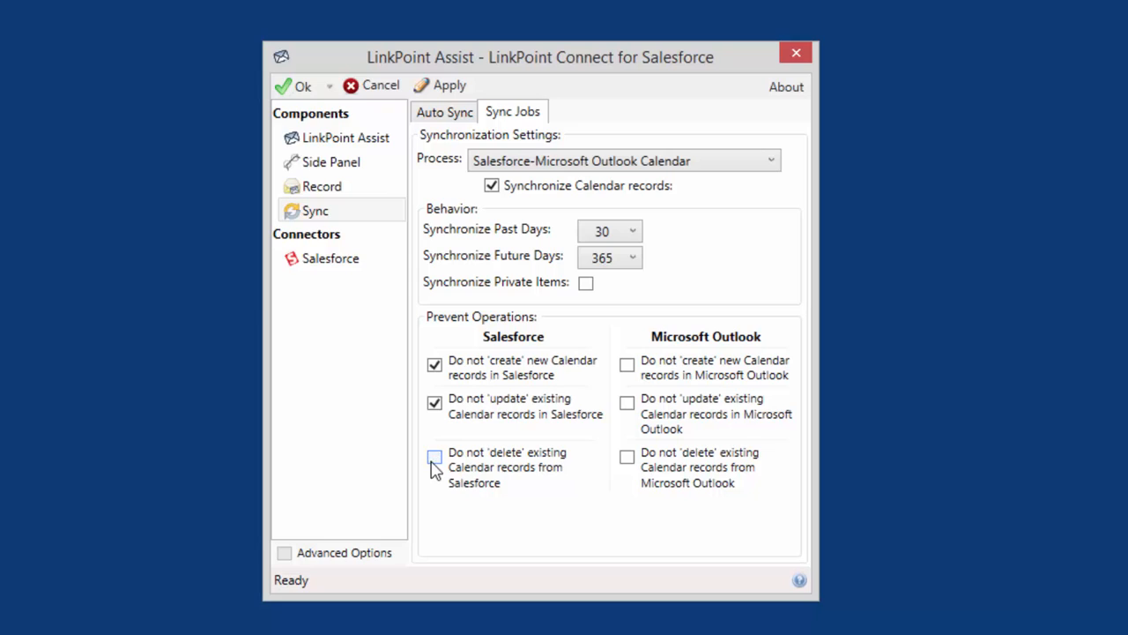
{"action": "left_click", "coordinate": [434, 405]}
{"action": "left_click", "coordinate": [435, 367]}
Step: Enable the create, update and delete restrictions for Microsoft Outlook calendar records, and clear all three again
{"action": "left_click", "coordinate": [626, 365]}
{"action": "left_click", "coordinate": [627, 403]}
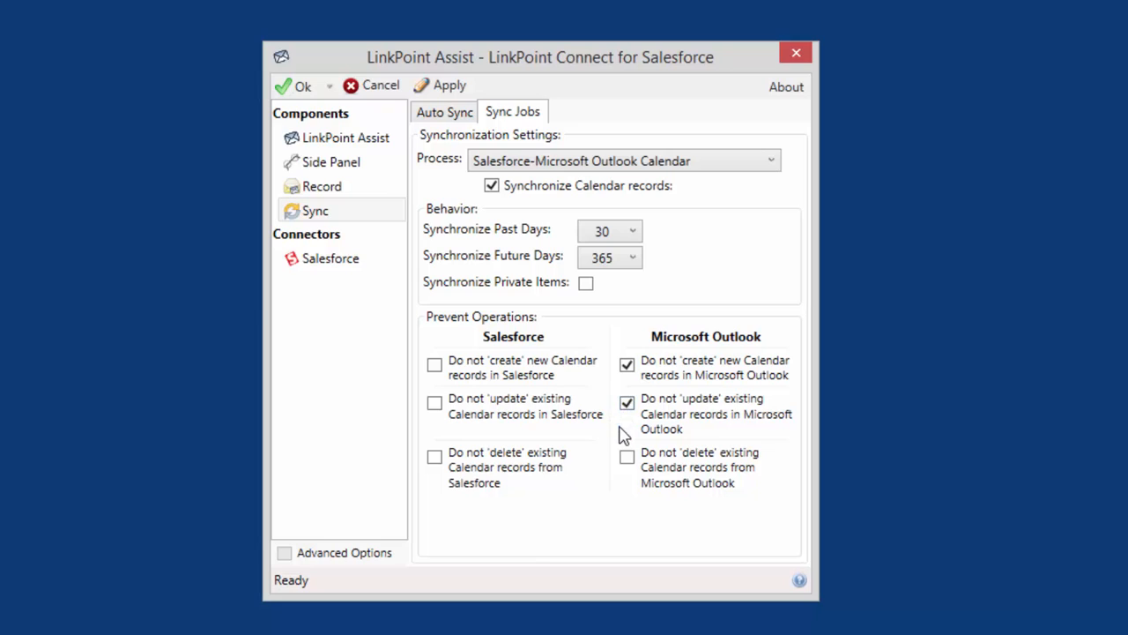
{"action": "left_click", "coordinate": [627, 457]}
{"action": "left_click", "coordinate": [626, 458]}
{"action": "left_click", "coordinate": [626, 404]}
{"action": "left_click", "coordinate": [626, 365]}
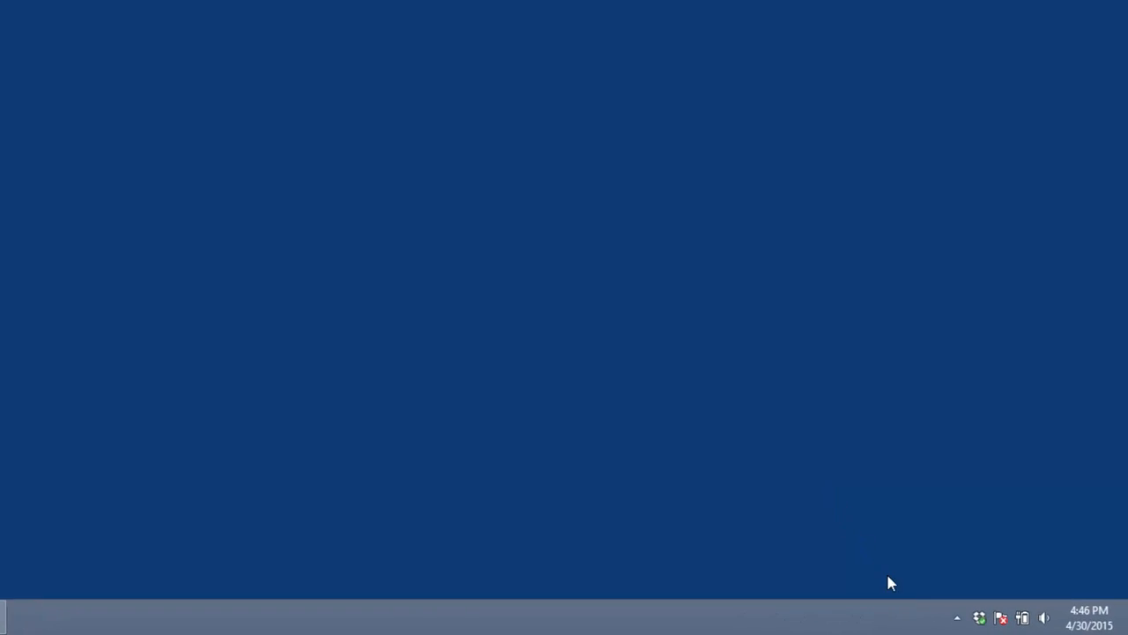
Step: Open LinkPoint synchronization in manual mode and start a sync of only the Calendar process
{"action": "left_click", "coordinate": [957, 616]}
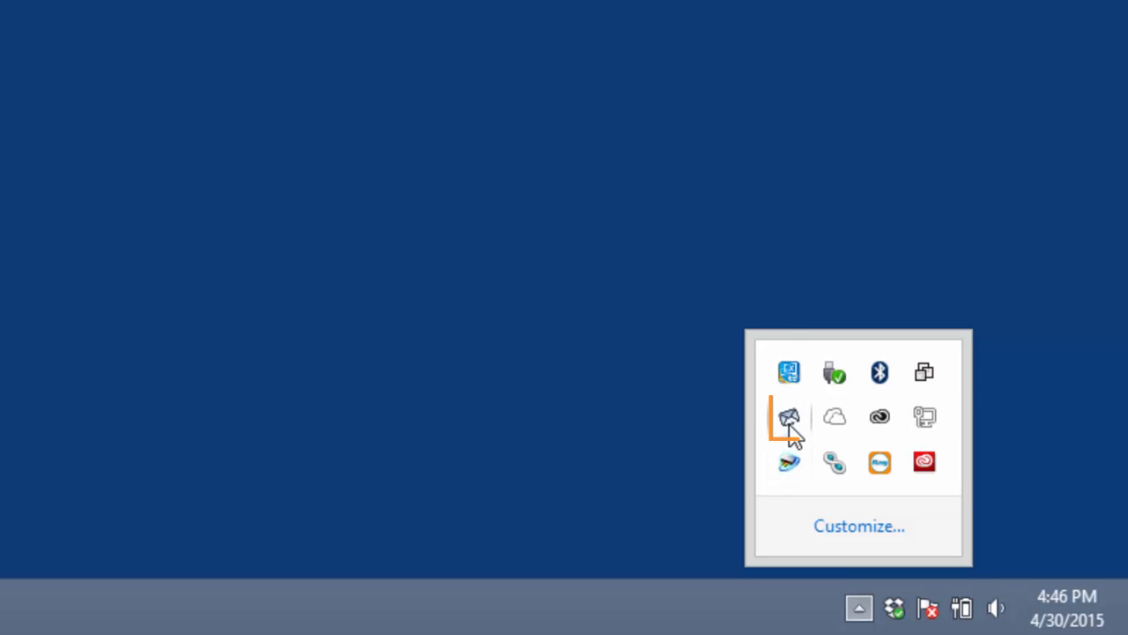
{"action": "right_click", "coordinate": [789, 423]}
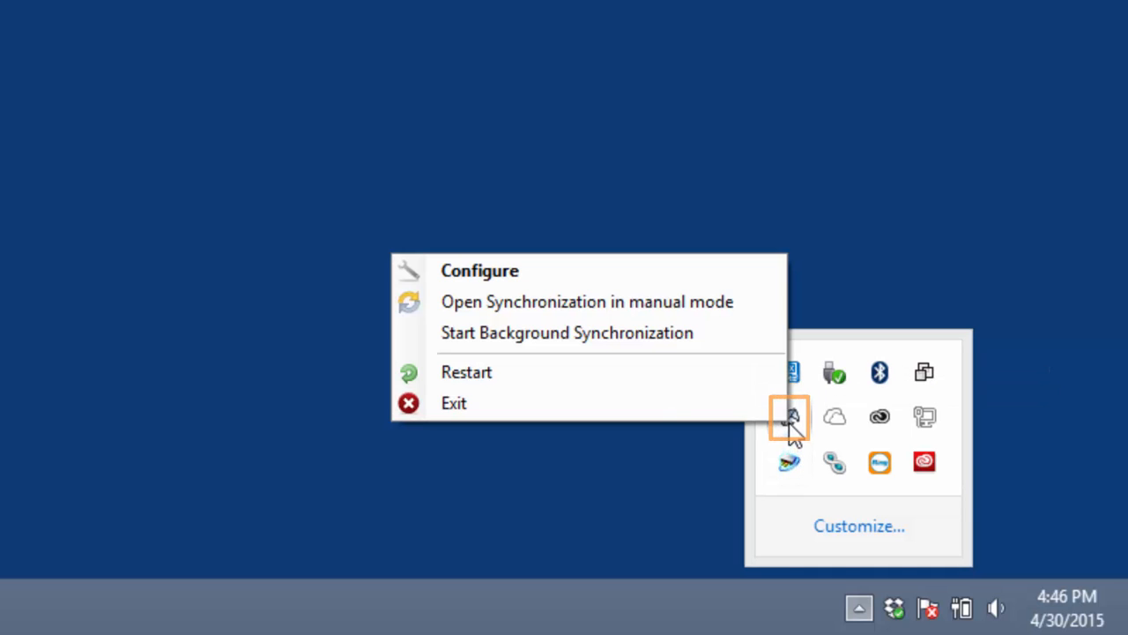
{"action": "left_click", "coordinate": [738, 304]}
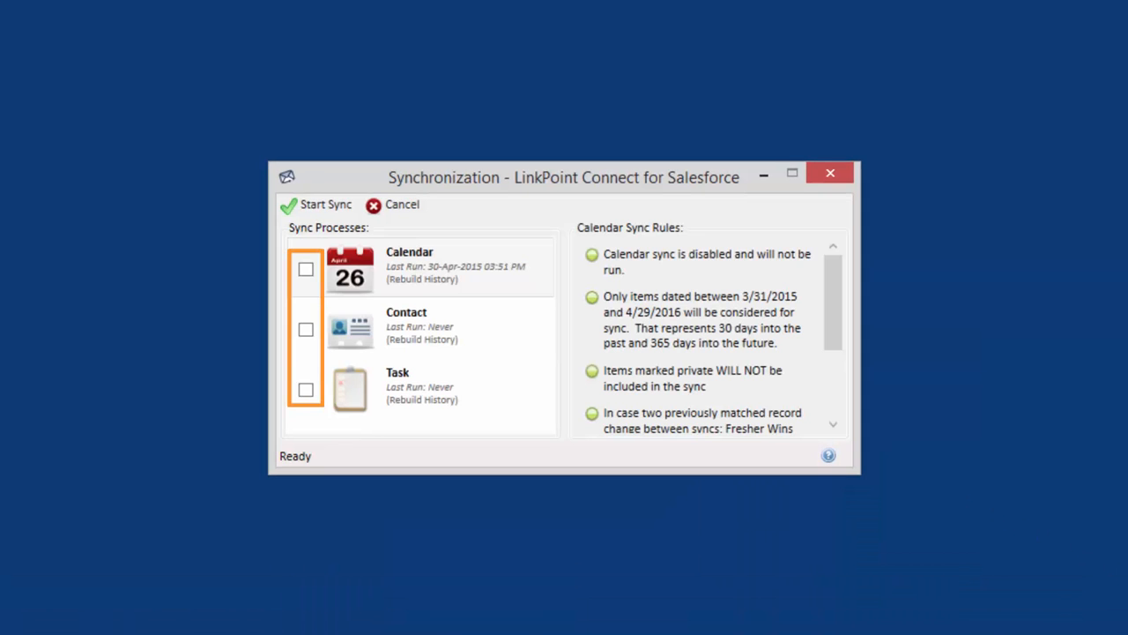
{"action": "left_click", "coordinate": [307, 270]}
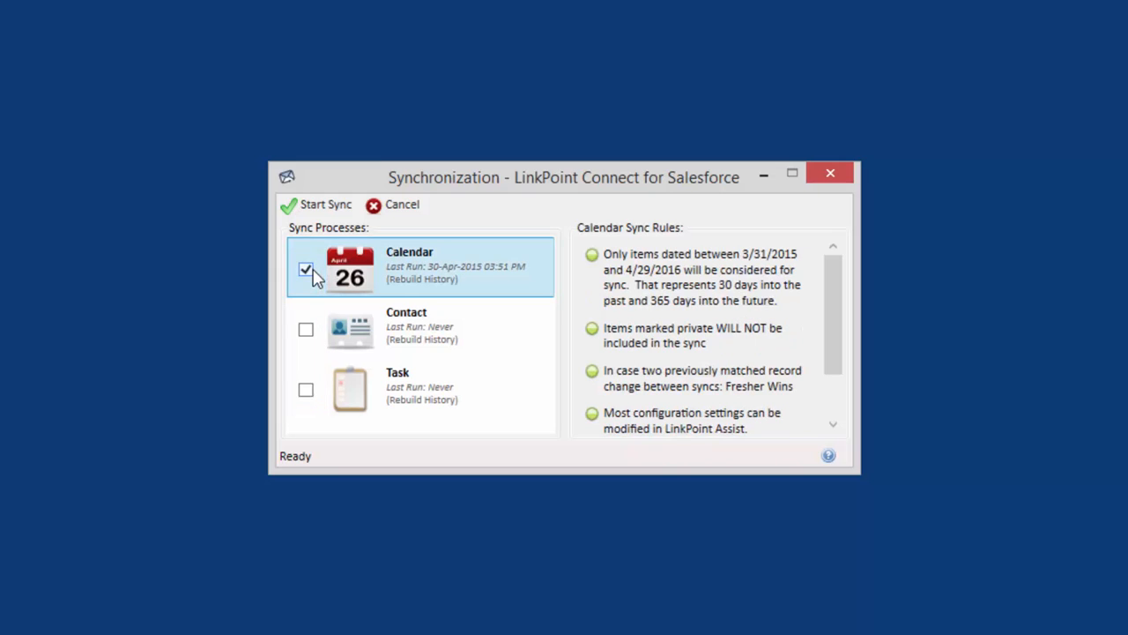
{"action": "left_click", "coordinate": [359, 215]}
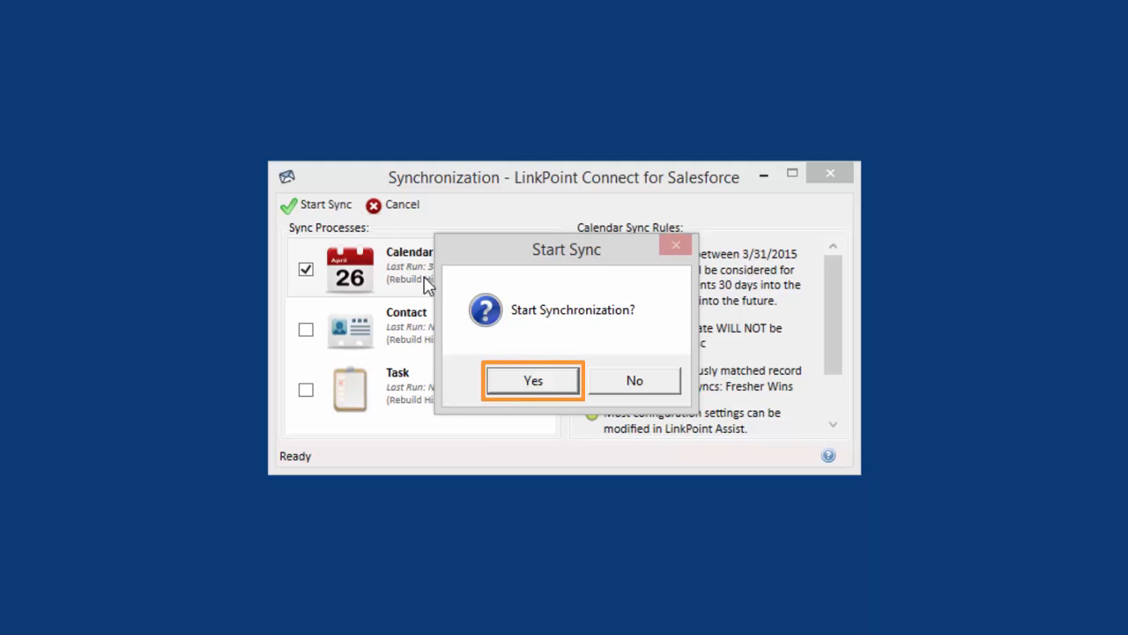
{"action": "left_click", "coordinate": [496, 385]}
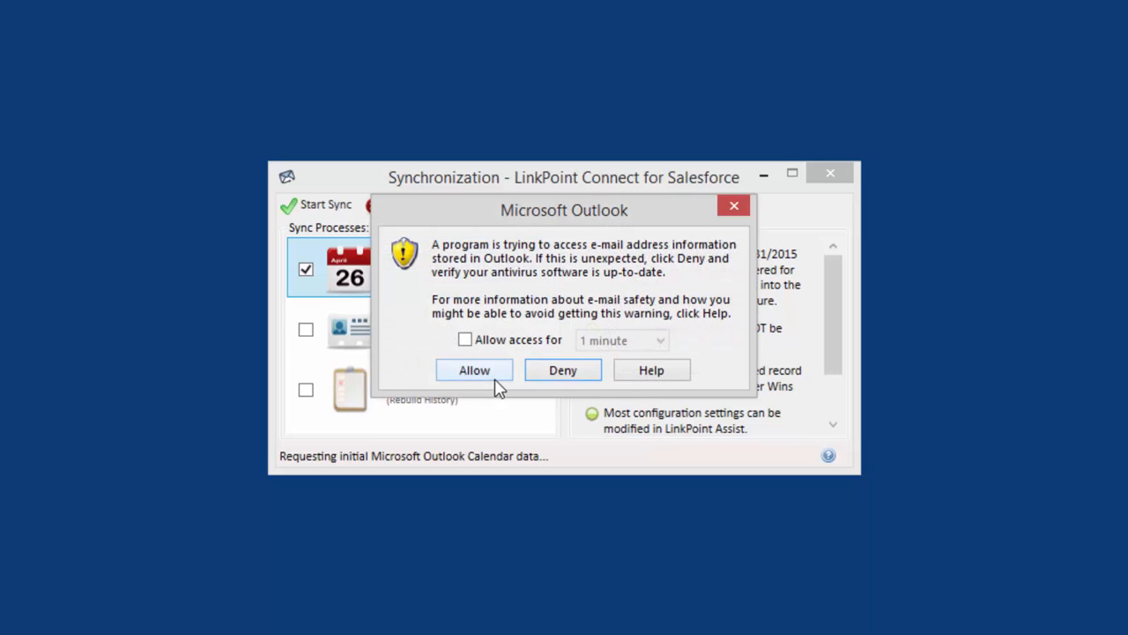
Step: Allow the program access to Outlook e-mail address information for 10 minutes
{"action": "left_click", "coordinate": [498, 346]}
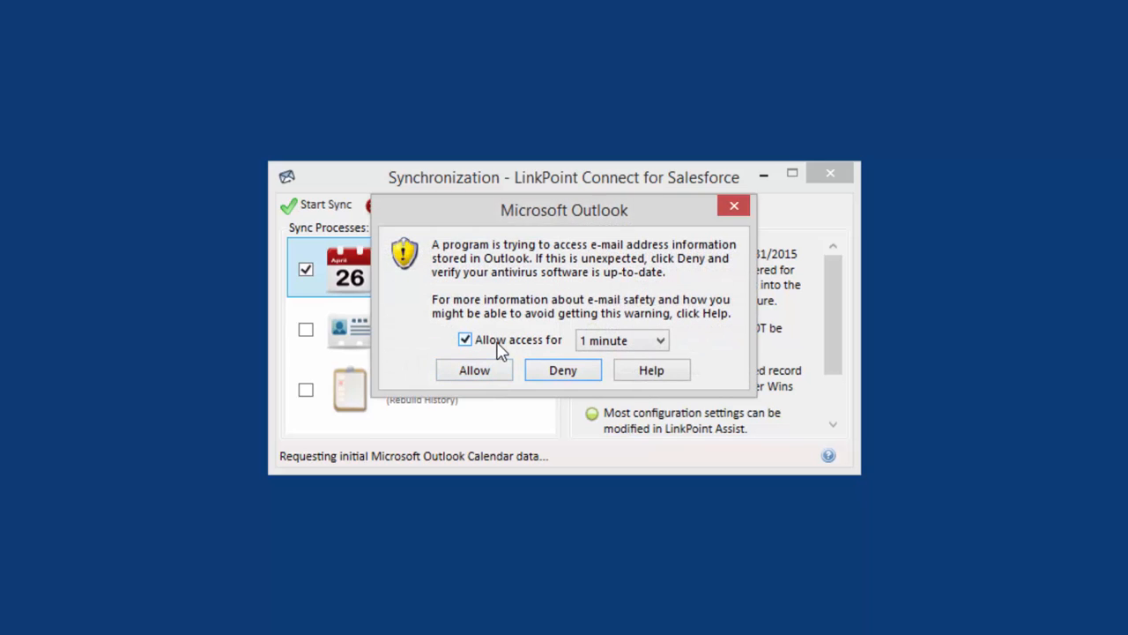
{"action": "left_click", "coordinate": [586, 345]}
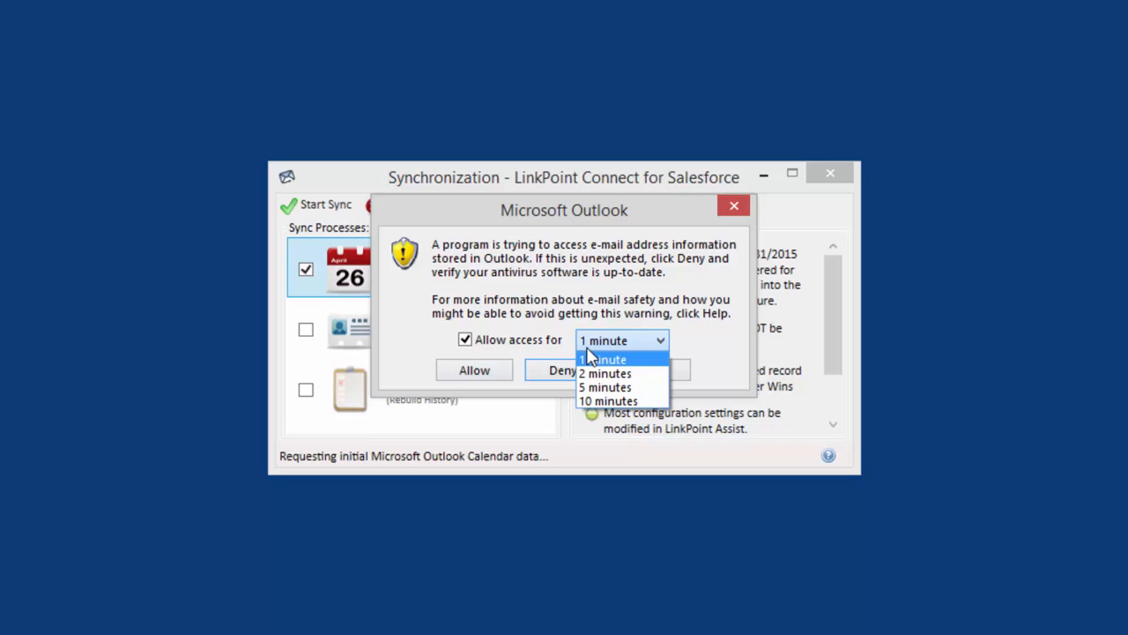
{"action": "left_click", "coordinate": [591, 401]}
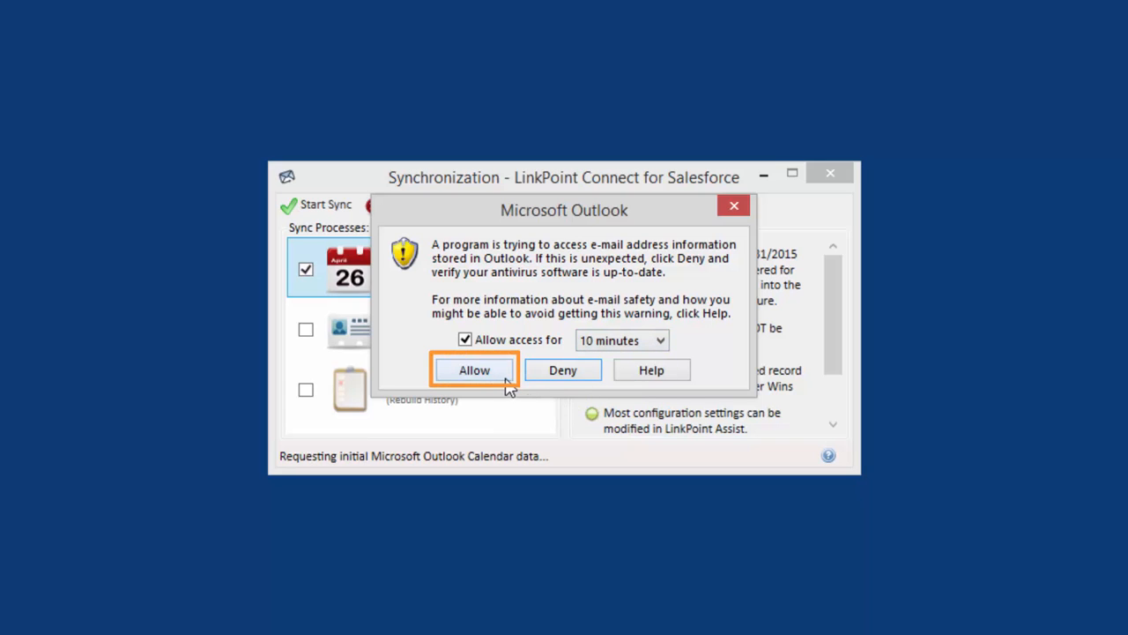
{"action": "left_click", "coordinate": [474, 370]}
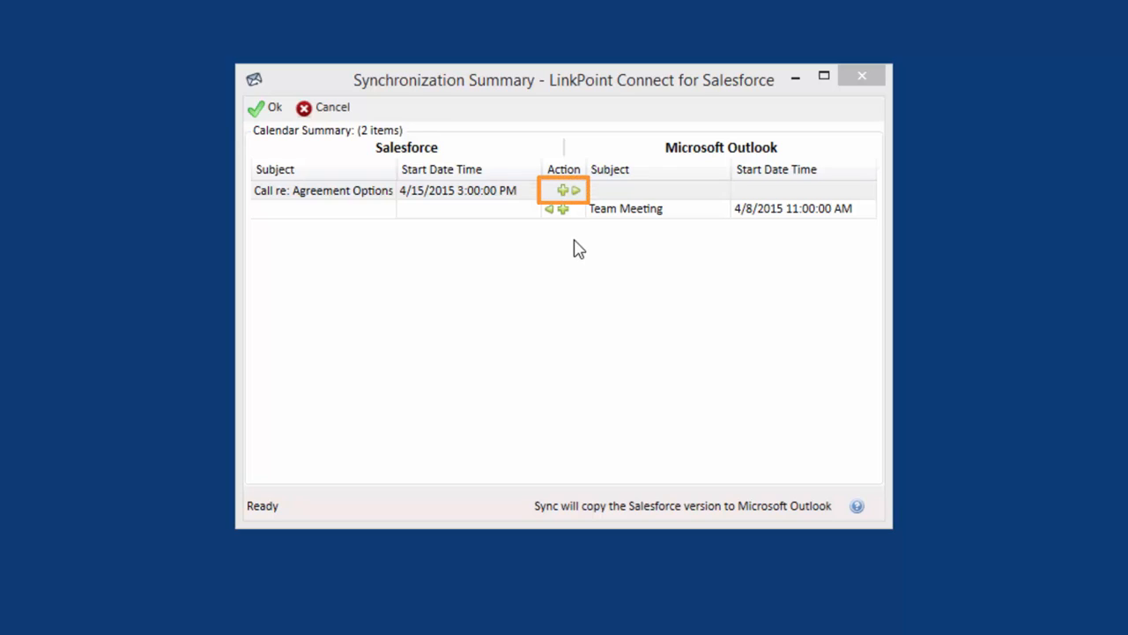
Step: Check the sync action choices for the two calendar summary items and accept the proposed synchronization
{"action": "left_click", "coordinate": [575, 190]}
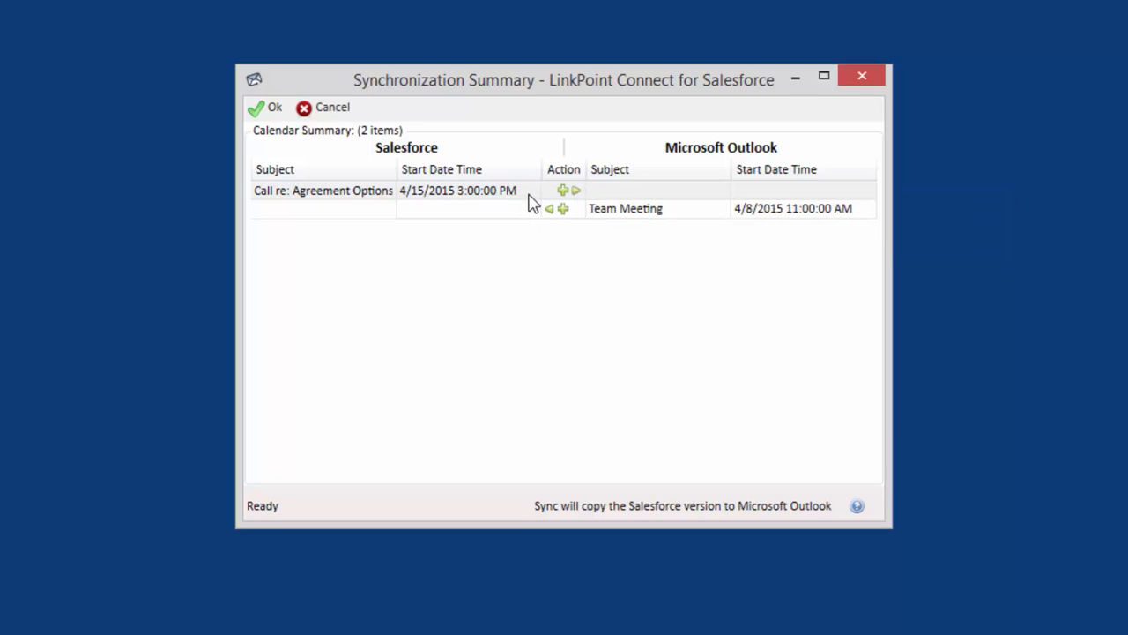
{"action": "left_click", "coordinate": [530, 196]}
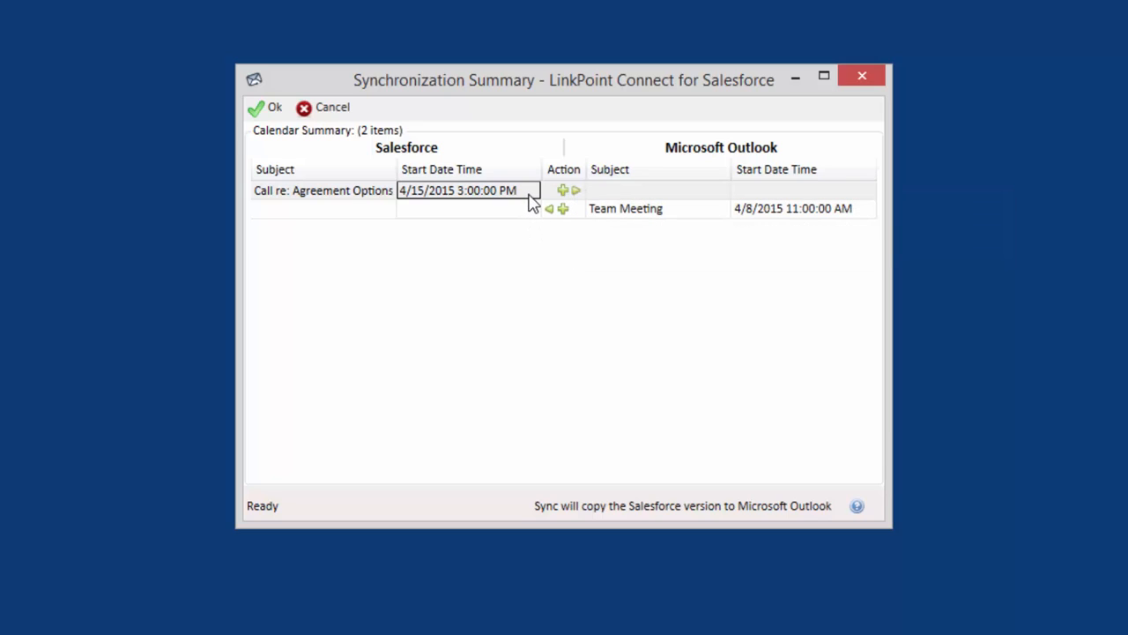
{"action": "left_click", "coordinate": [524, 211]}
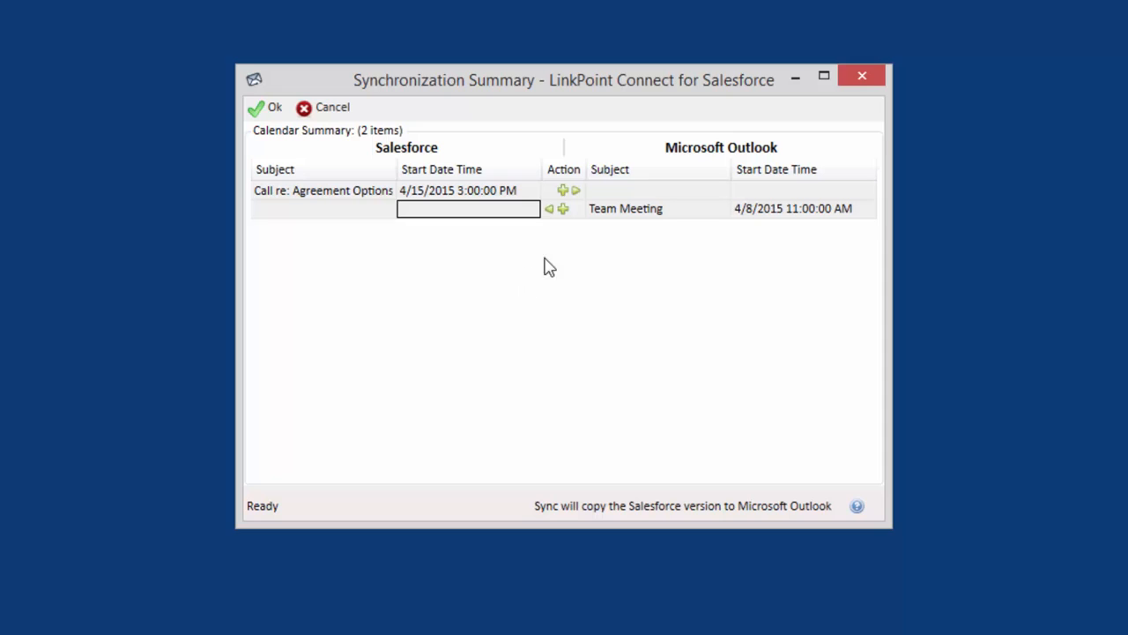
{"action": "left_click", "coordinate": [571, 211]}
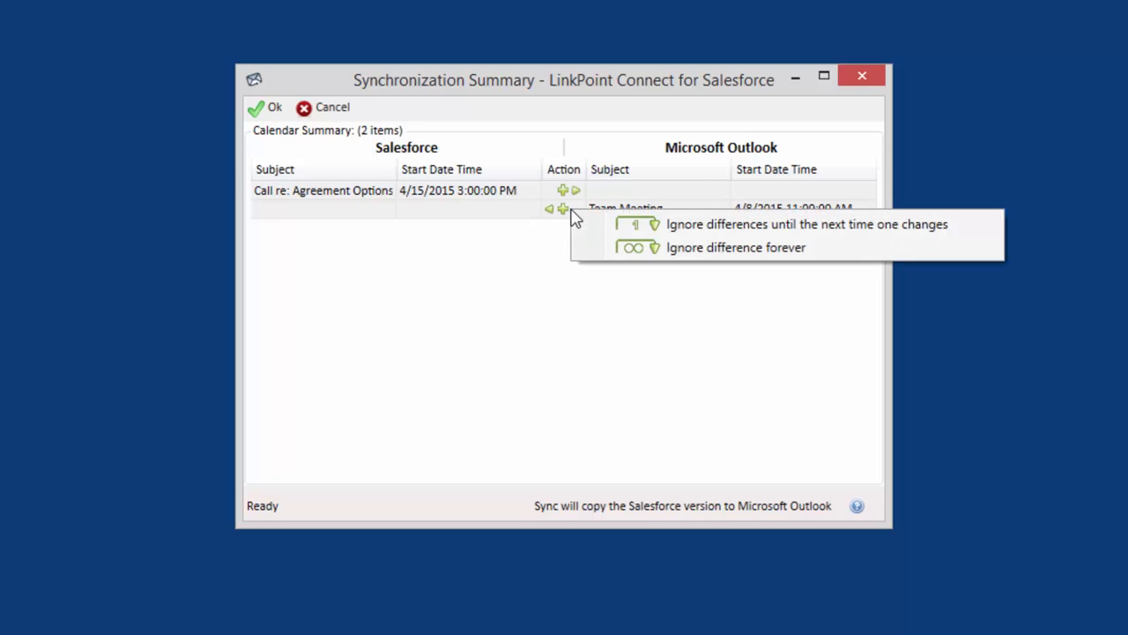
{"action": "left_click", "coordinate": [544, 239]}
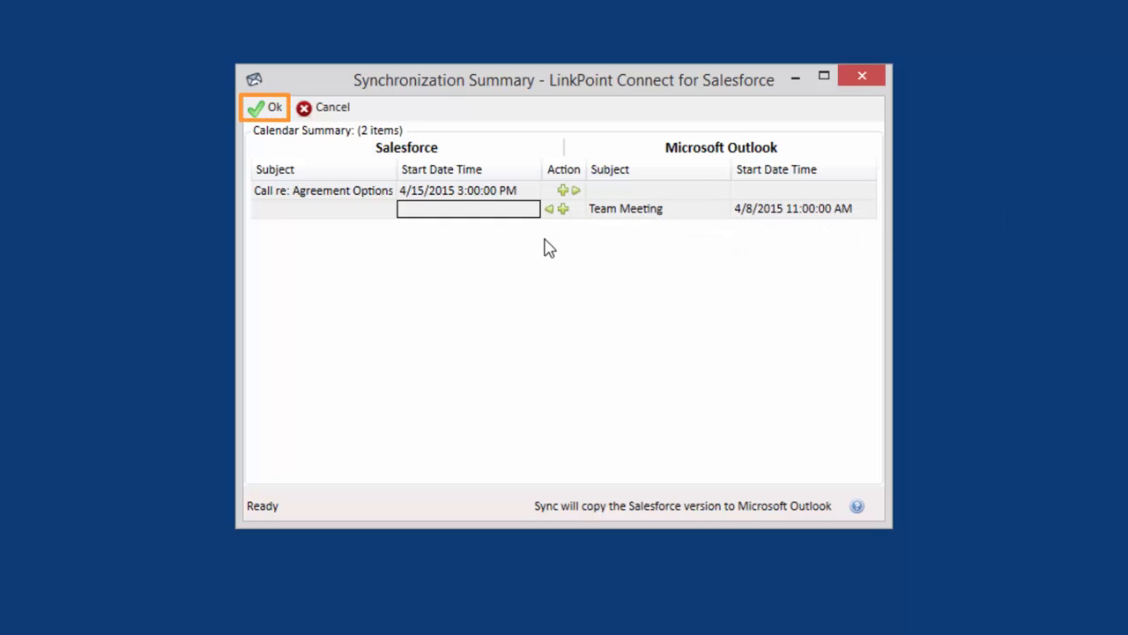
{"action": "left_click", "coordinate": [280, 115]}
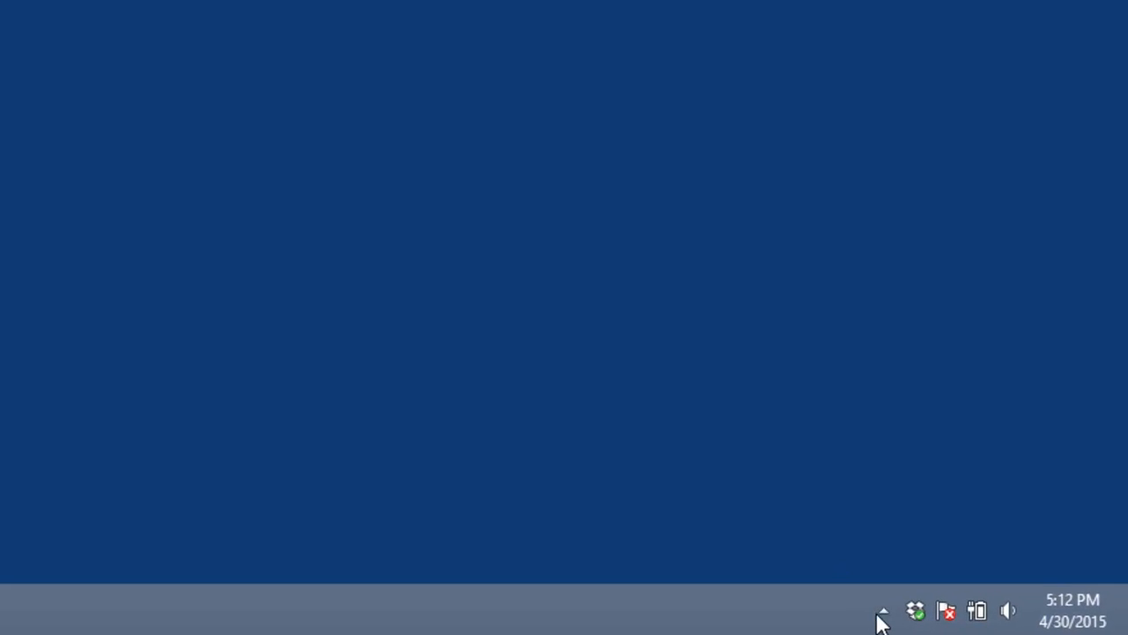
Step: Open LinkPoint Assist's auto sync settings and schedule synchronization every 1 hour between 8:30 AM and 6:00 PM
{"action": "left_click", "coordinate": [883, 614]}
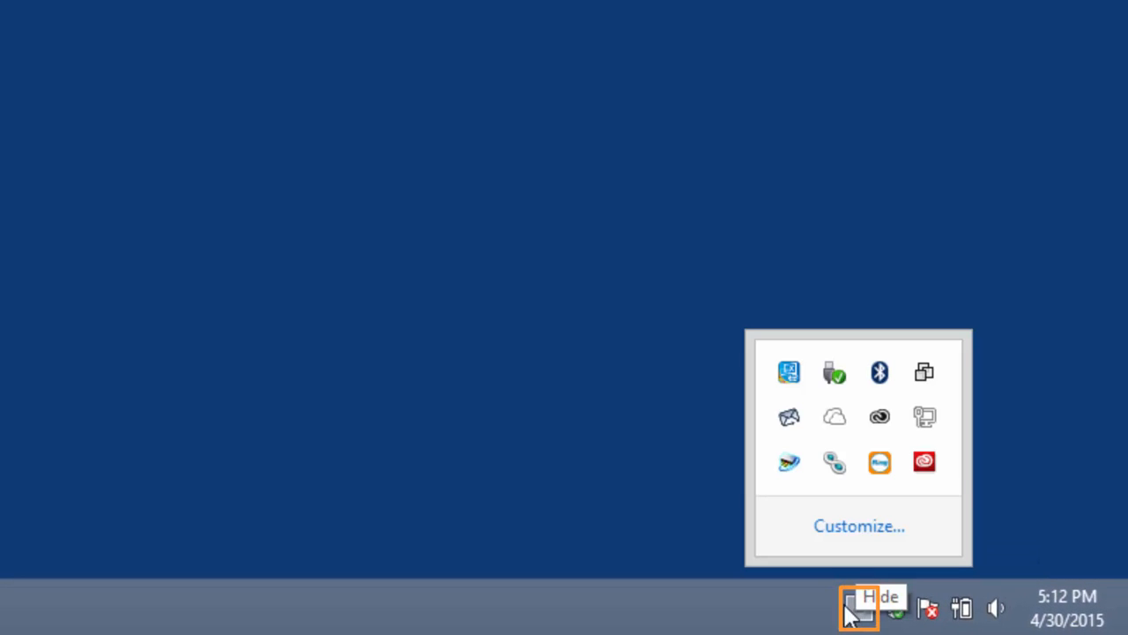
{"action": "left_click", "coordinate": [801, 430]}
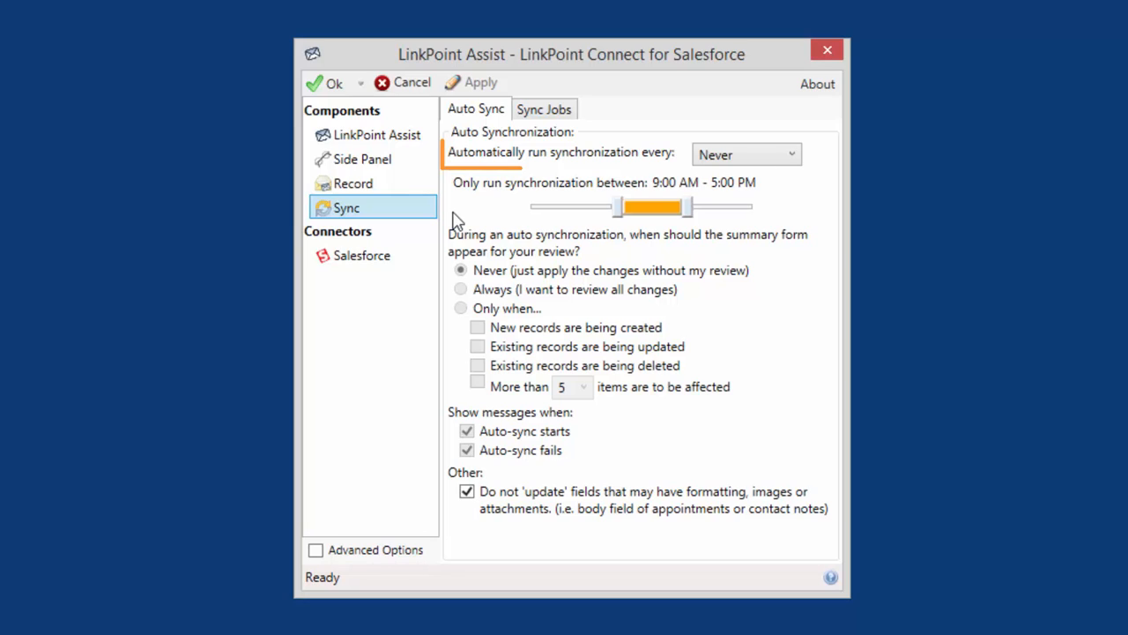
{"action": "left_click", "coordinate": [800, 156]}
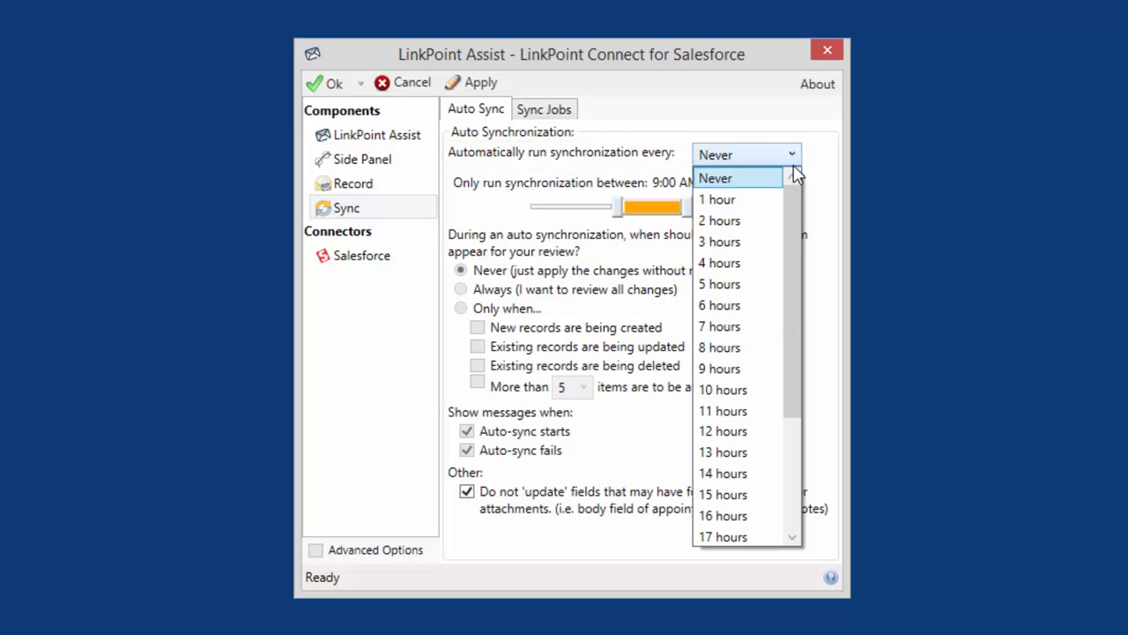
{"action": "left_click", "coordinate": [780, 200]}
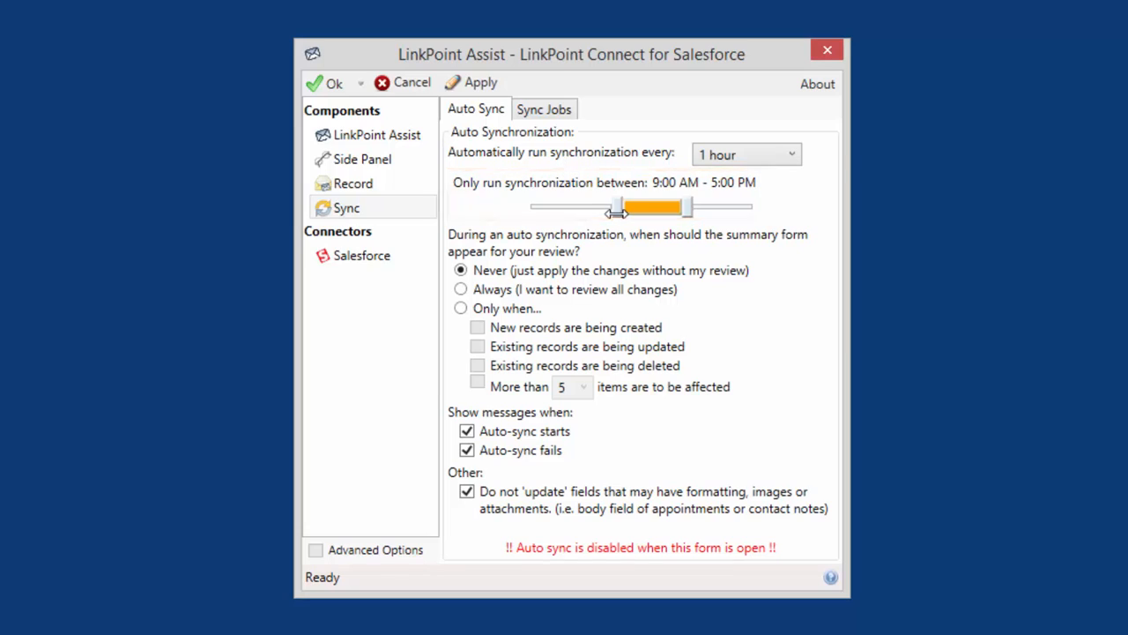
{"action": "mouse_move", "coordinate": [617, 213]}
{"action": "left_mouse_down"}
{"action": "mouse_move", "coordinate": [583, 215]}
{"action": "mouse_move", "coordinate": [614, 215]}
{"action": "left_mouse_up"}
{"action": "left_click_drag", "start_coordinate": [690, 207], "coordinate": [705, 210]}
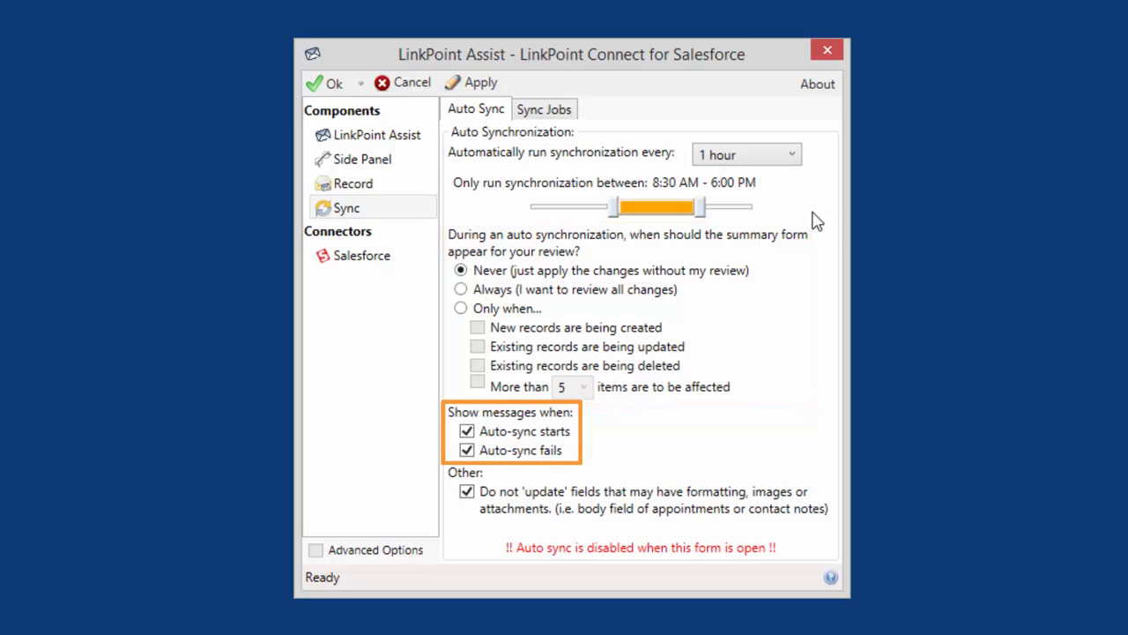
Step: Switch the messages for auto-sync starts and auto-sync fails off and on again
{"action": "left_click", "coordinate": [473, 437]}
{"action": "left_click", "coordinate": [473, 437]}
{"action": "left_click", "coordinate": [471, 447]}
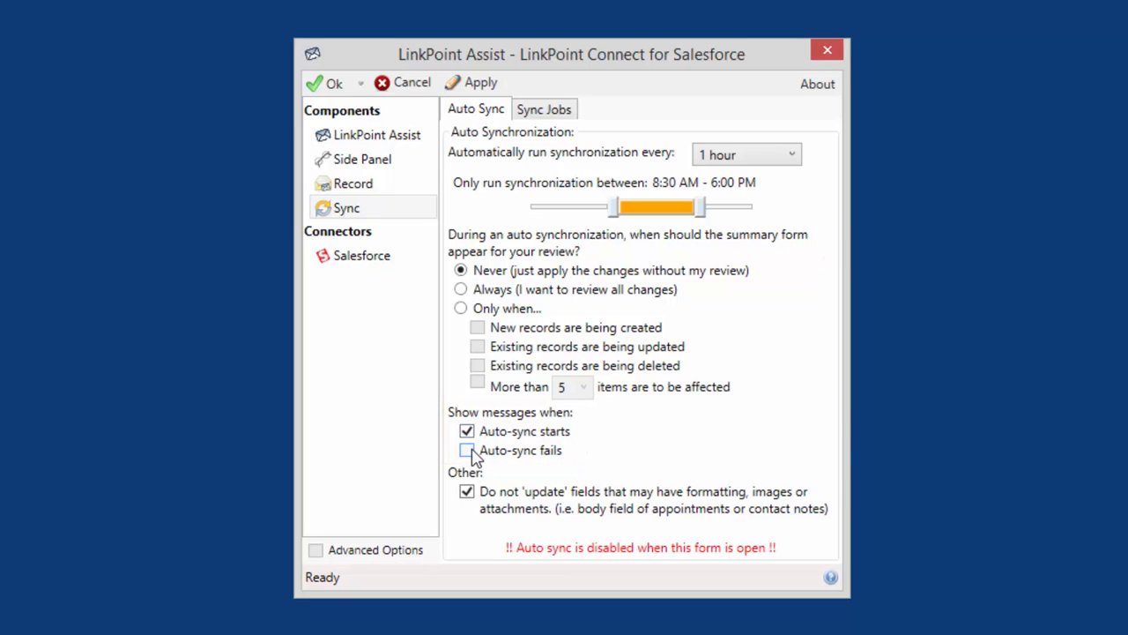
{"action": "left_click", "coordinate": [473, 454]}
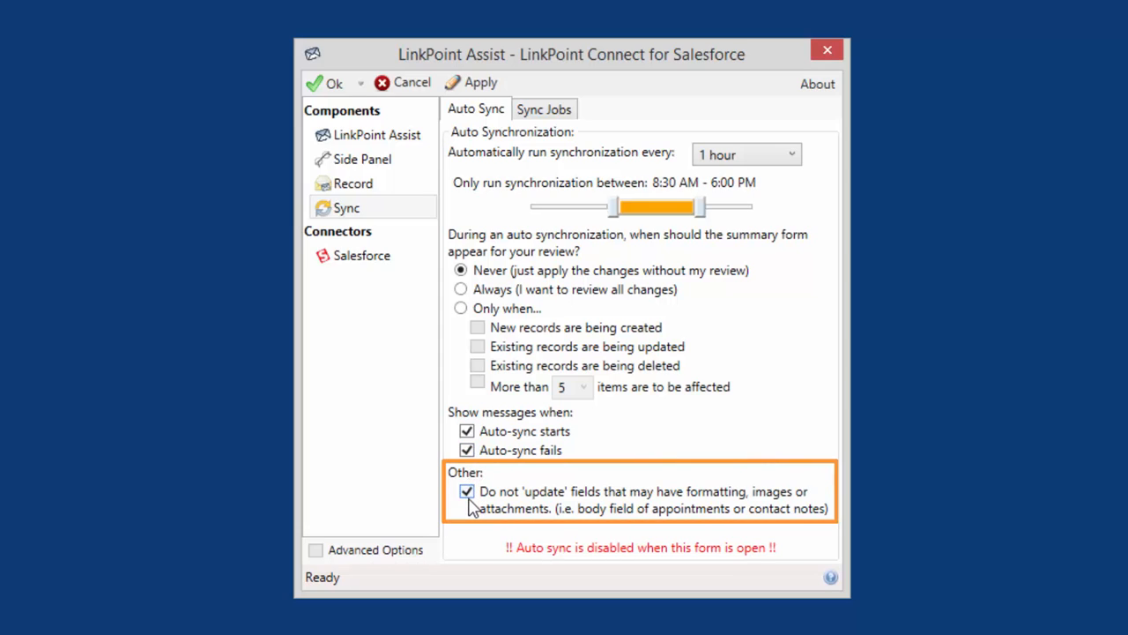
Step: Disable the option that prevents updating fields that may have formatting, images or attachments
{"action": "left_click", "coordinate": [468, 496]}
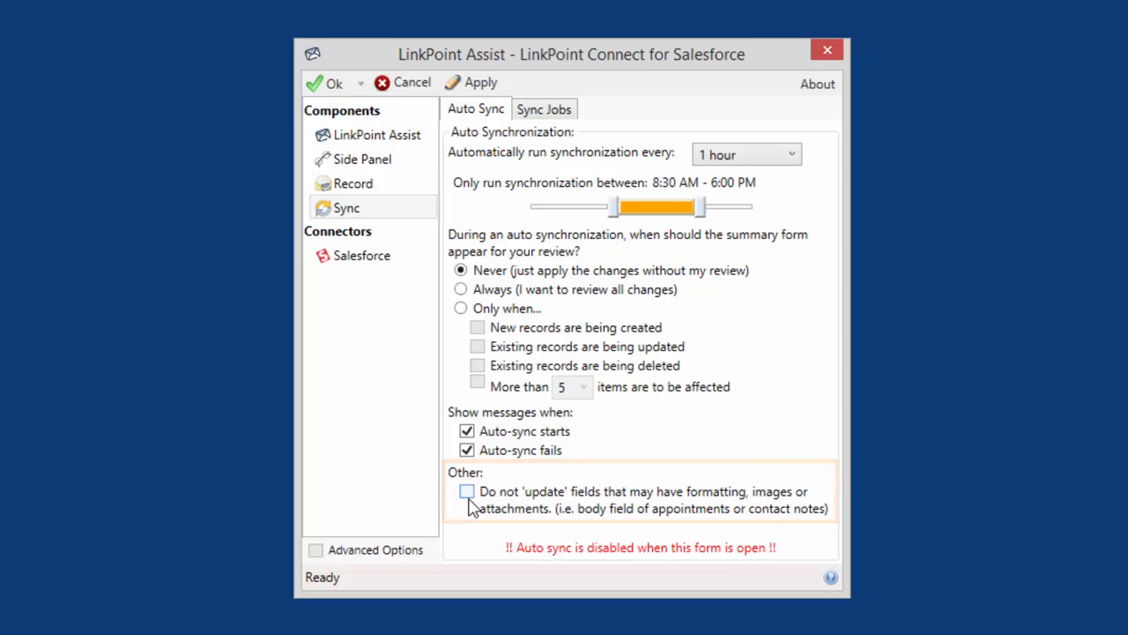
Step: Re-enable the option not to update fields that may have formatting, images or attachments, and enable Calendar record synchronization in the sync jobs
{"action": "left_click", "coordinate": [468, 497]}
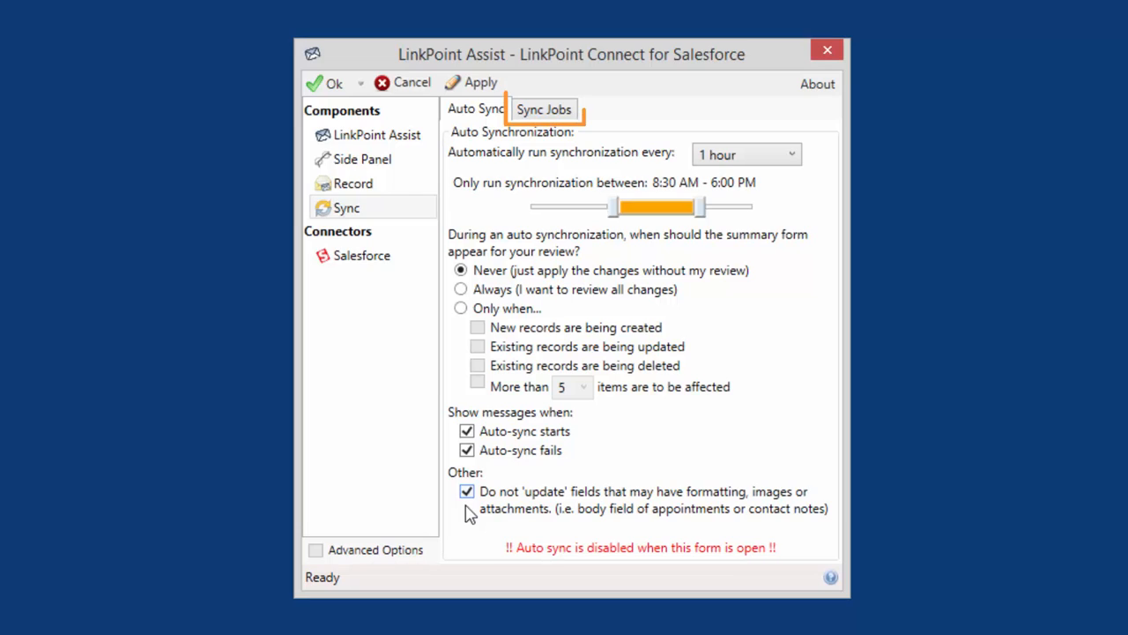
{"action": "left_click", "coordinate": [561, 110]}
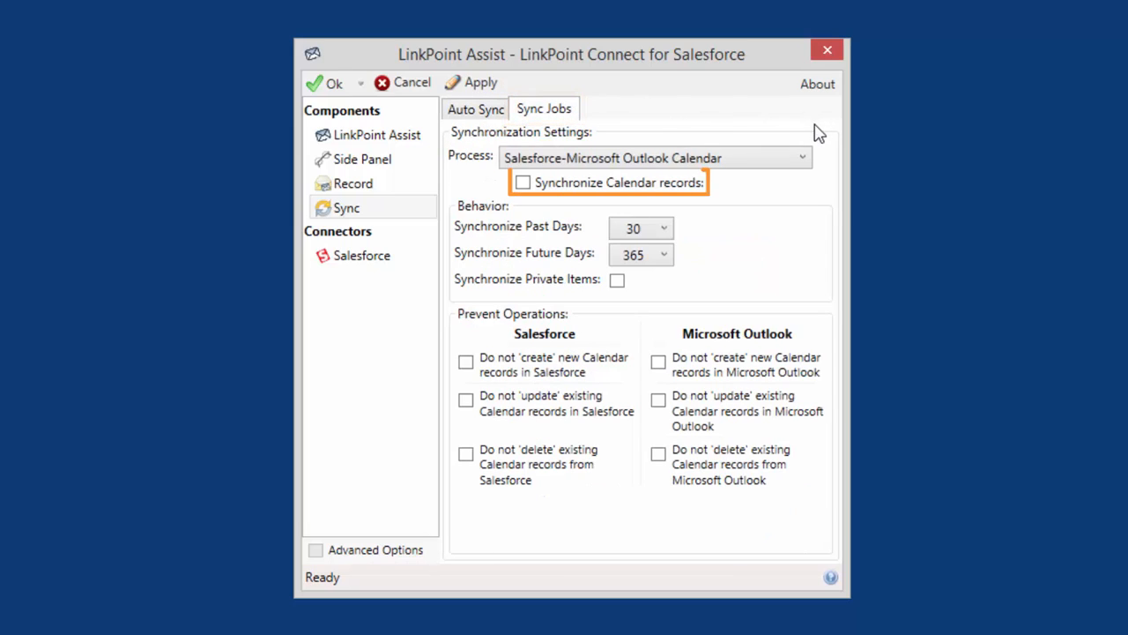
{"action": "left_click", "coordinate": [690, 192]}
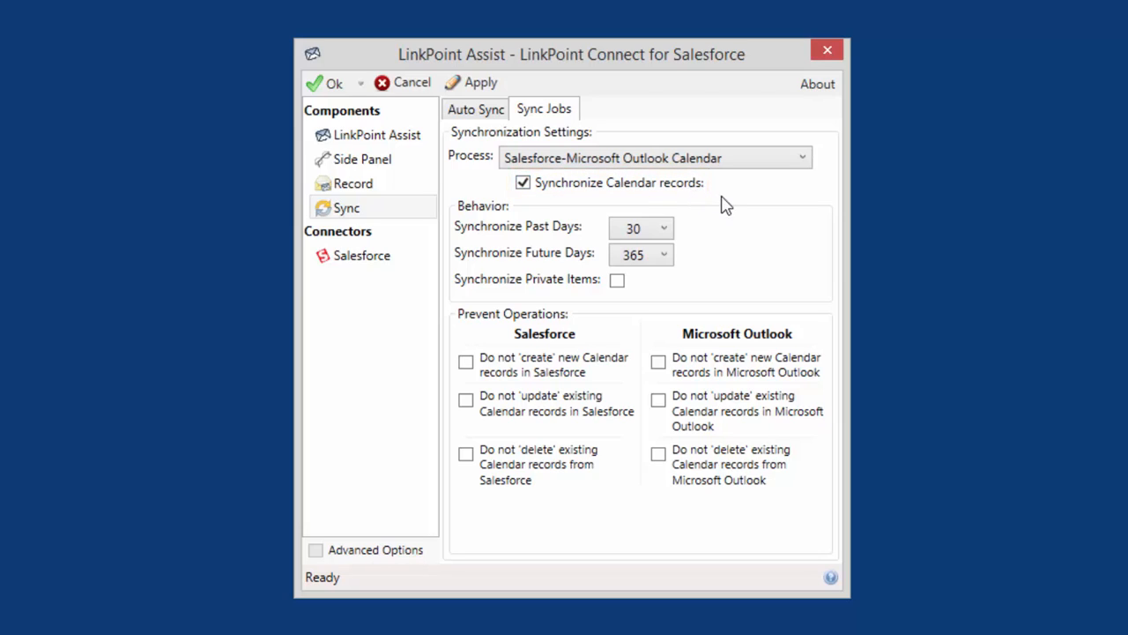
Step: Enable synchronization of Contact records for the Salesforce-Microsoft Outlook Contact process
{"action": "left_click", "coordinate": [801, 159]}
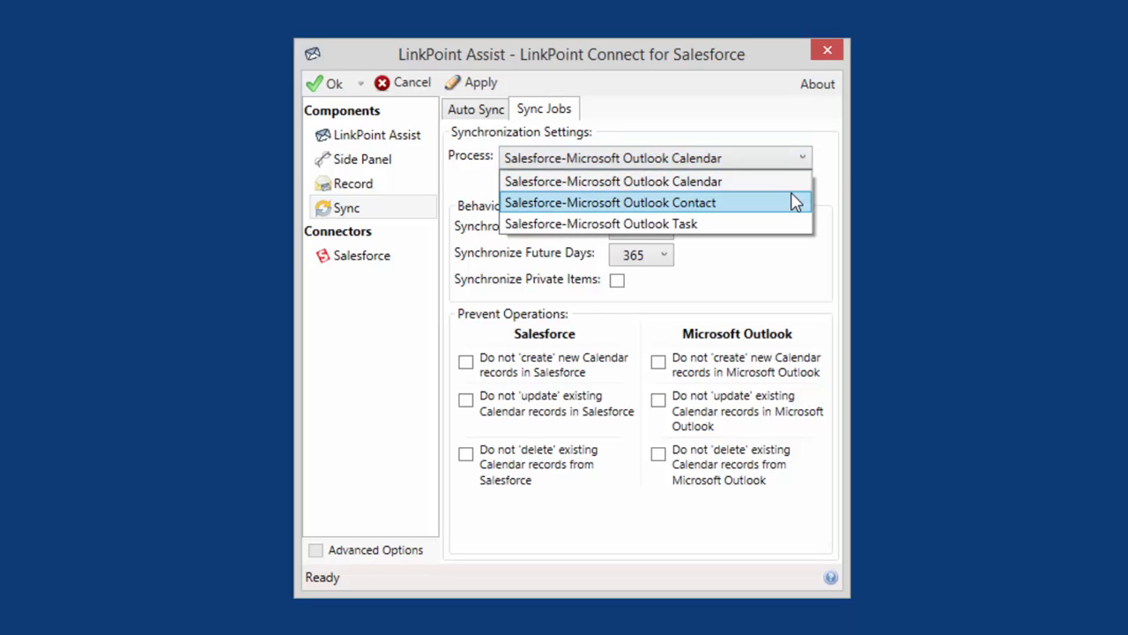
{"action": "left_click", "coordinate": [795, 201]}
{"action": "left_click", "coordinate": [692, 194]}
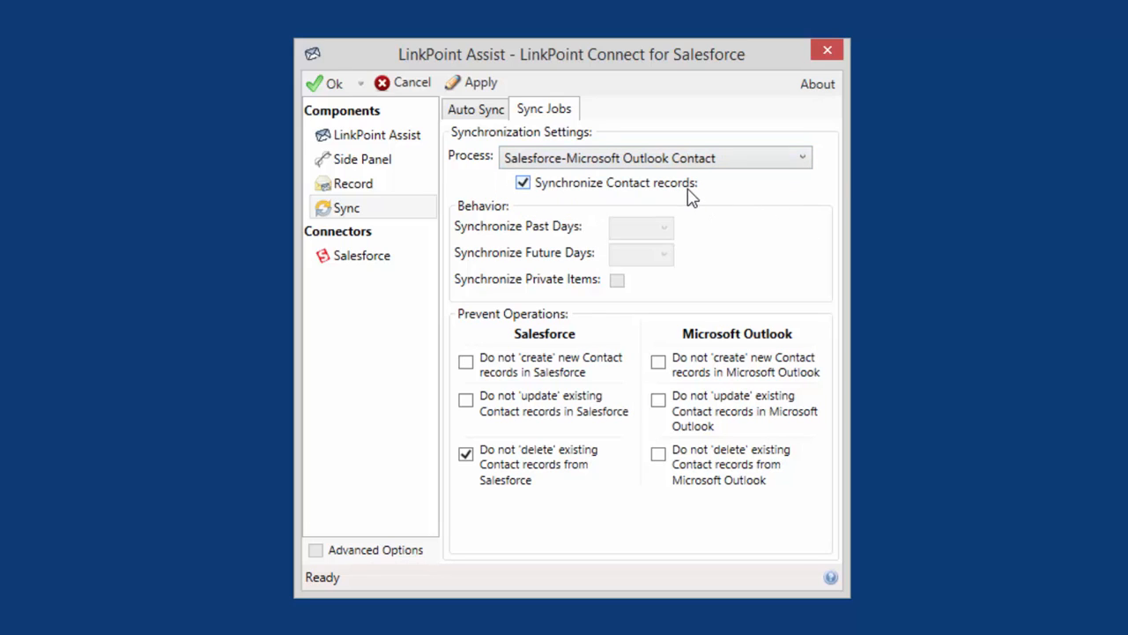
Step: Enable synchronization of Task records for the Salesforce-Microsoft Outlook Task process, and return to the Salesforce-Microsoft Outlook Calendar process
{"action": "left_click", "coordinate": [780, 166]}
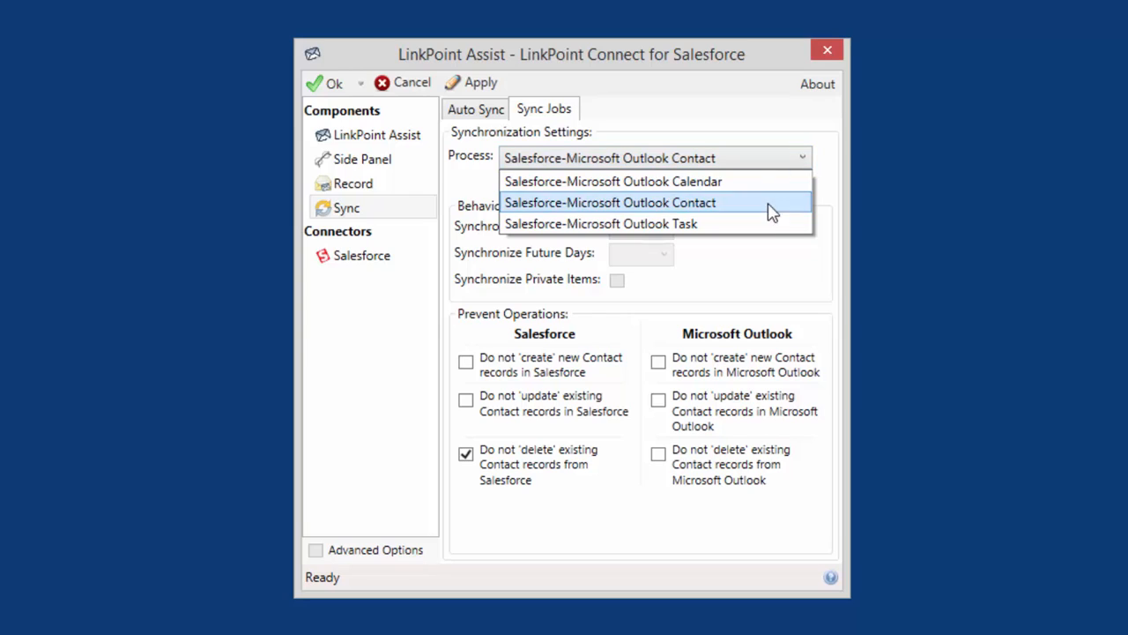
{"action": "left_click", "coordinate": [763, 223]}
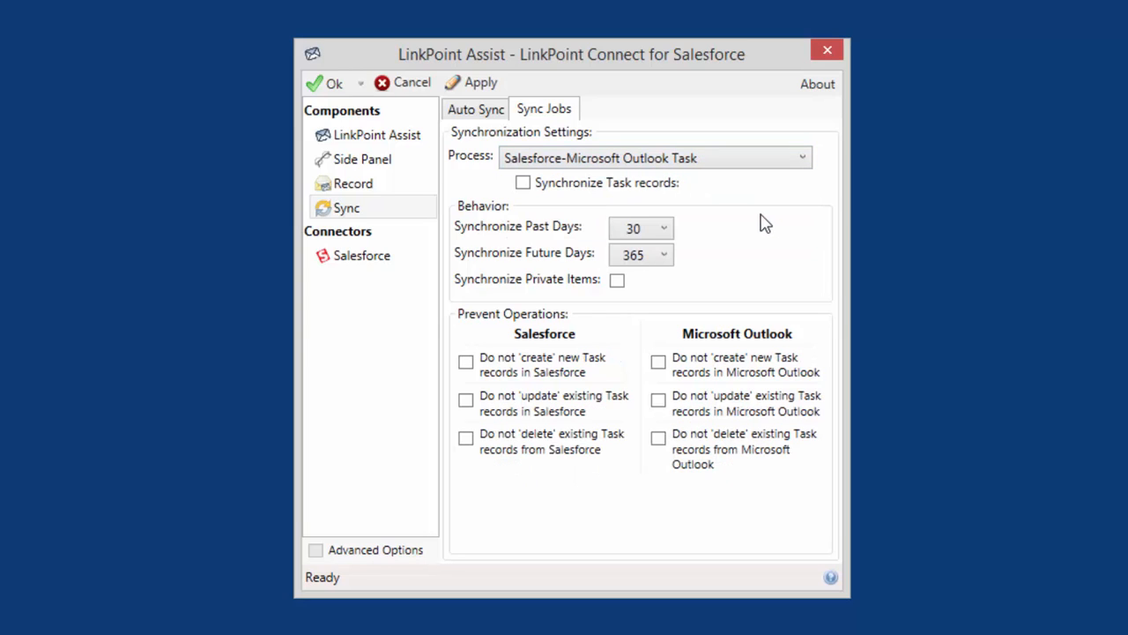
{"action": "left_click", "coordinate": [665, 187]}
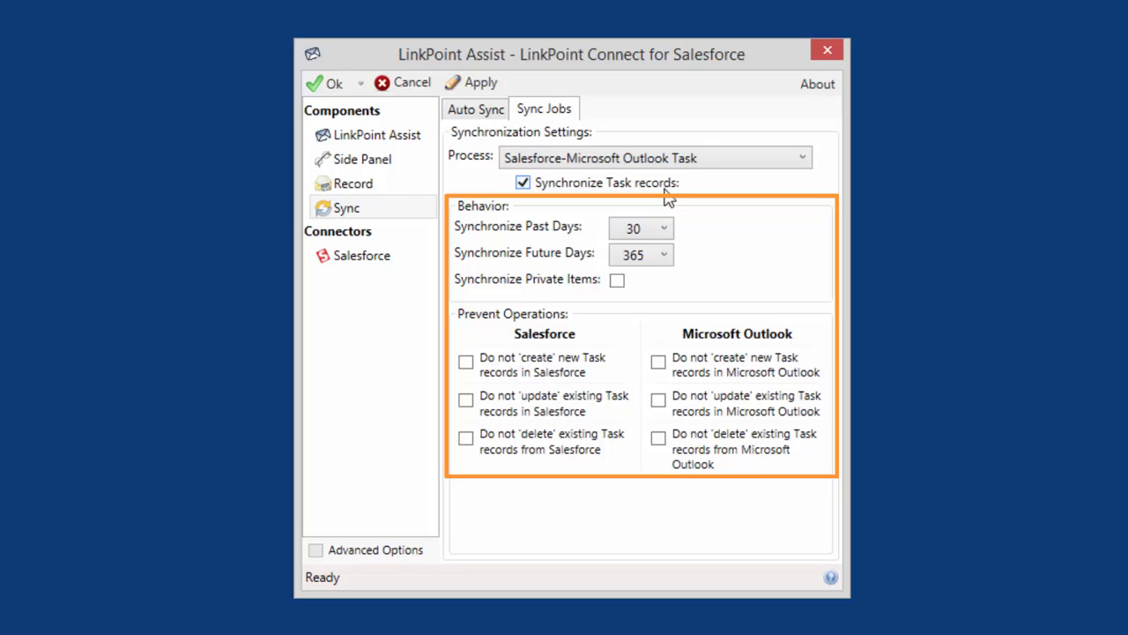
{"action": "left_click", "coordinate": [684, 164]}
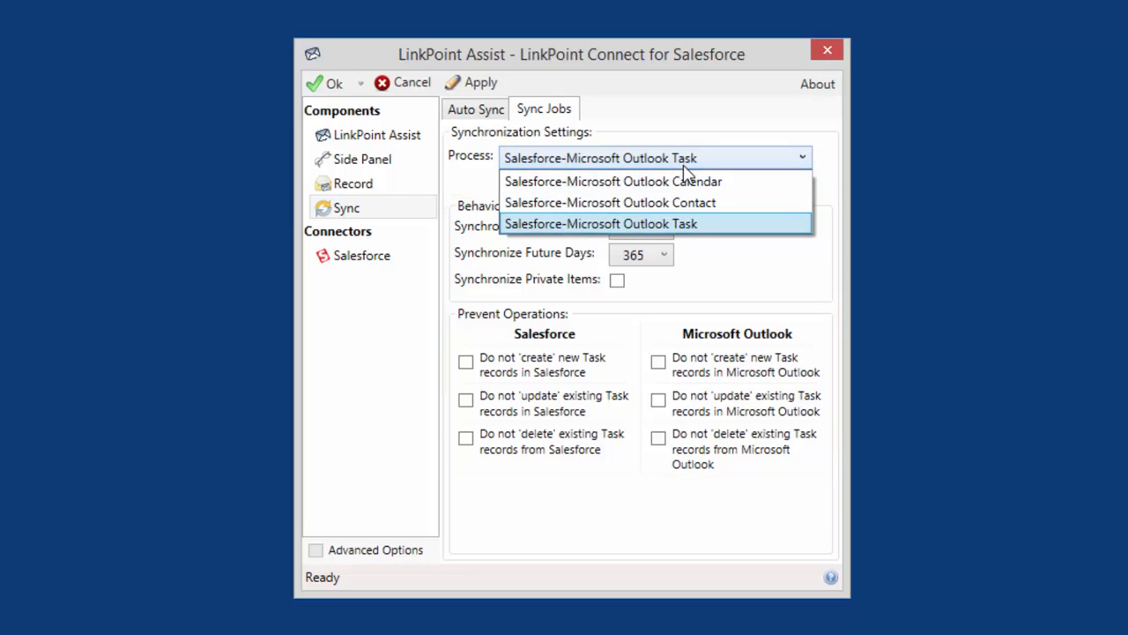
{"action": "left_click", "coordinate": [684, 175]}
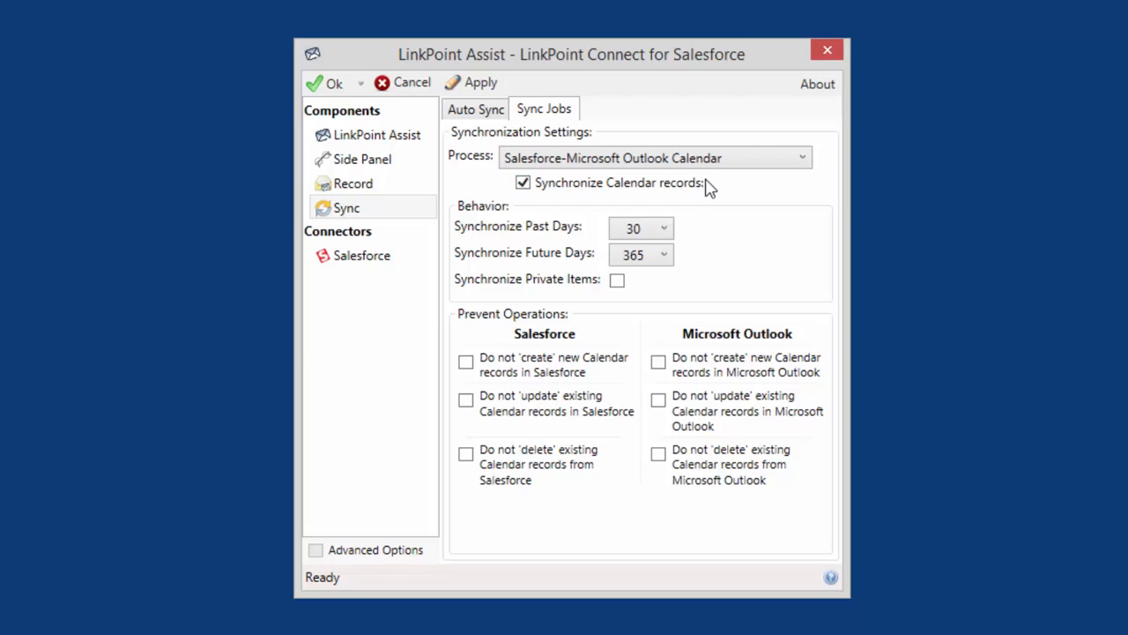